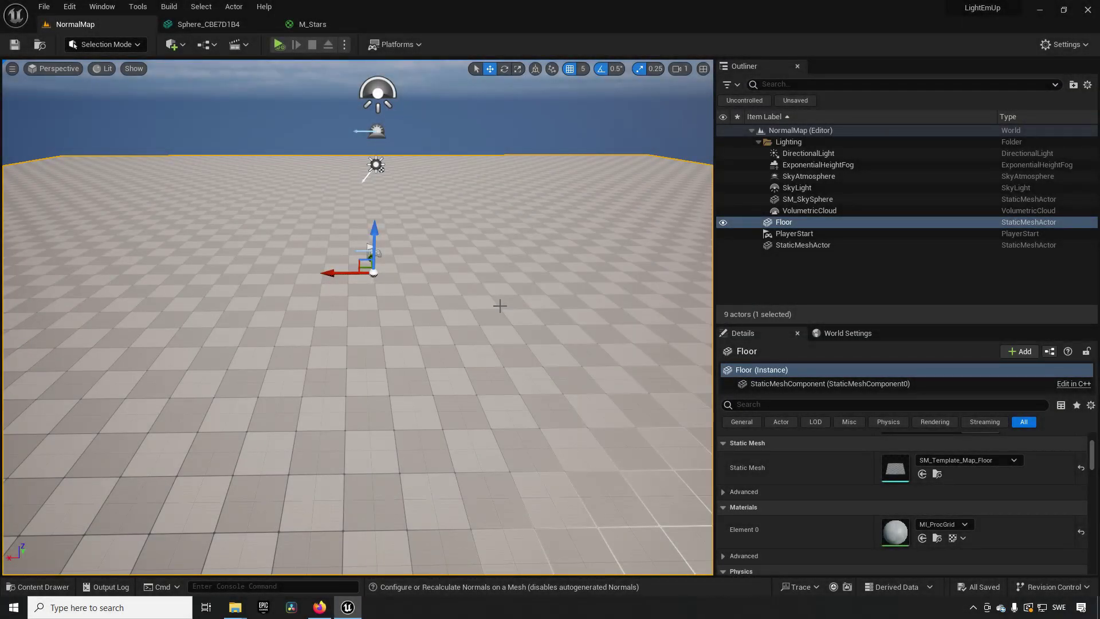
Place the Sphere_CBE7D1B4 static mesh from the NormalDemo folder on the floor of the level
scroll(500, 305, "up", 5)
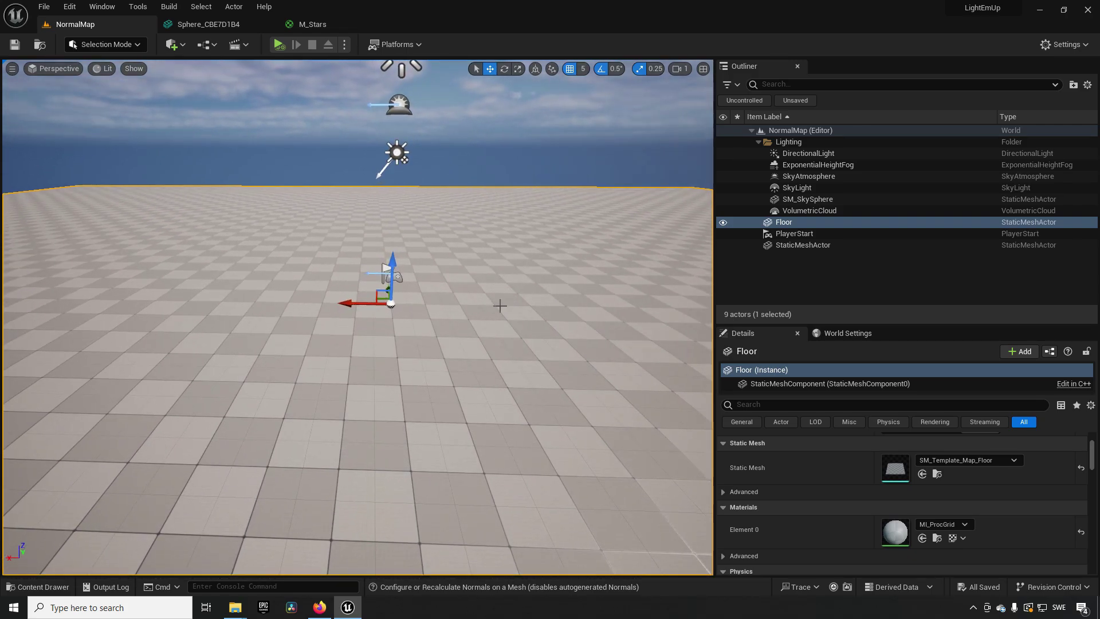
key("ctrl+space")
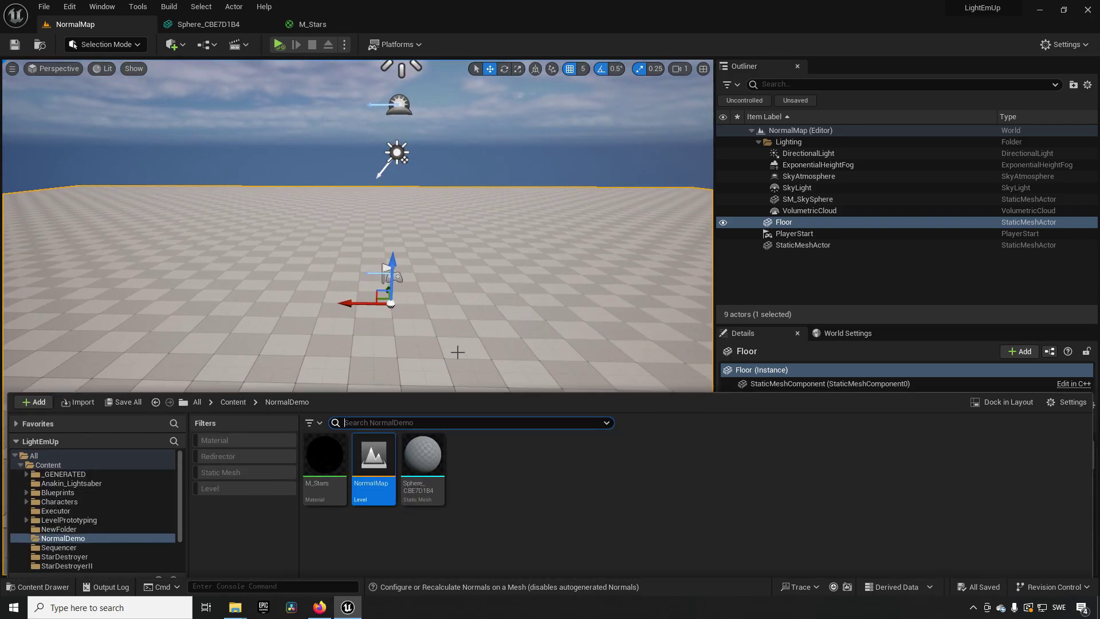
left_click_drag(422, 453, 387, 333)
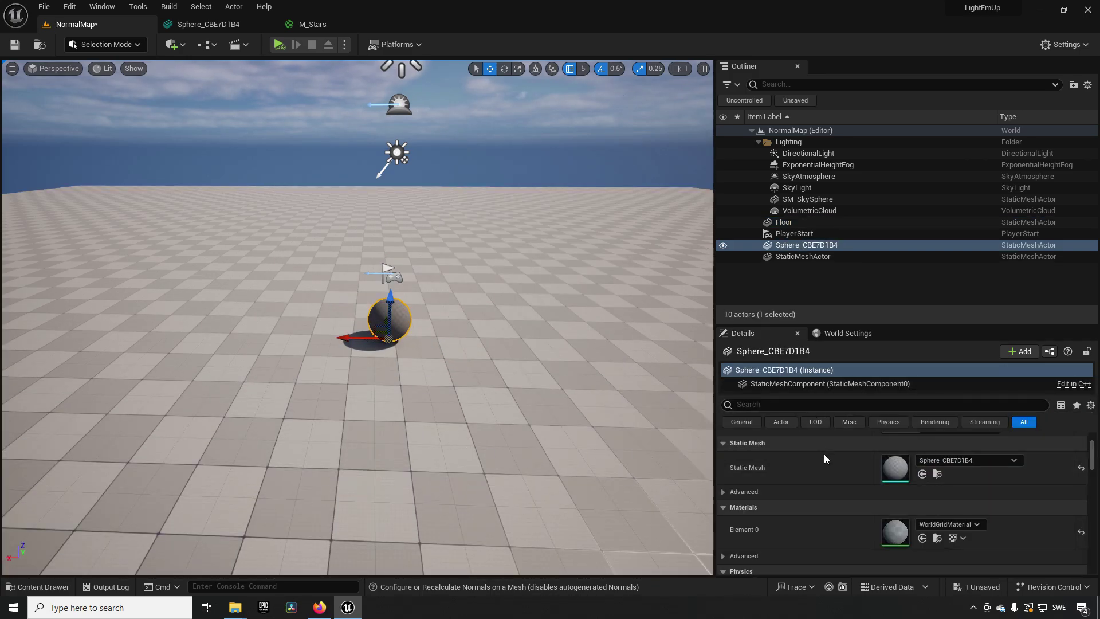
Scale the sphere uniformly to 10 and lower it partly through the floor to a Z location of about -455
scroll(824, 458, "up", 2)
left_click(916, 485)
type("10")
key("Return")
scroll(491, 391, "down", 5)
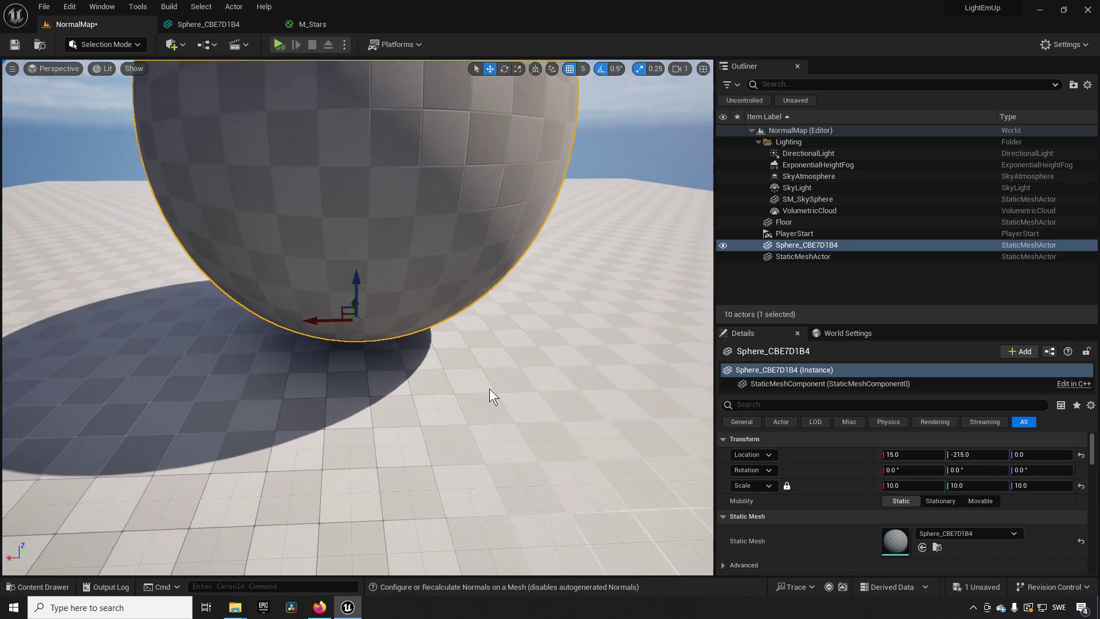
left_click_drag(402, 318, 403, 387)
Examine the enlarged sphere from outside and from within to see how its surface renders on each side
key("w")
right_click_drag(497, 421, 467, 349)
key("d")
key("w")
scroll(518, 423, "down", 8)
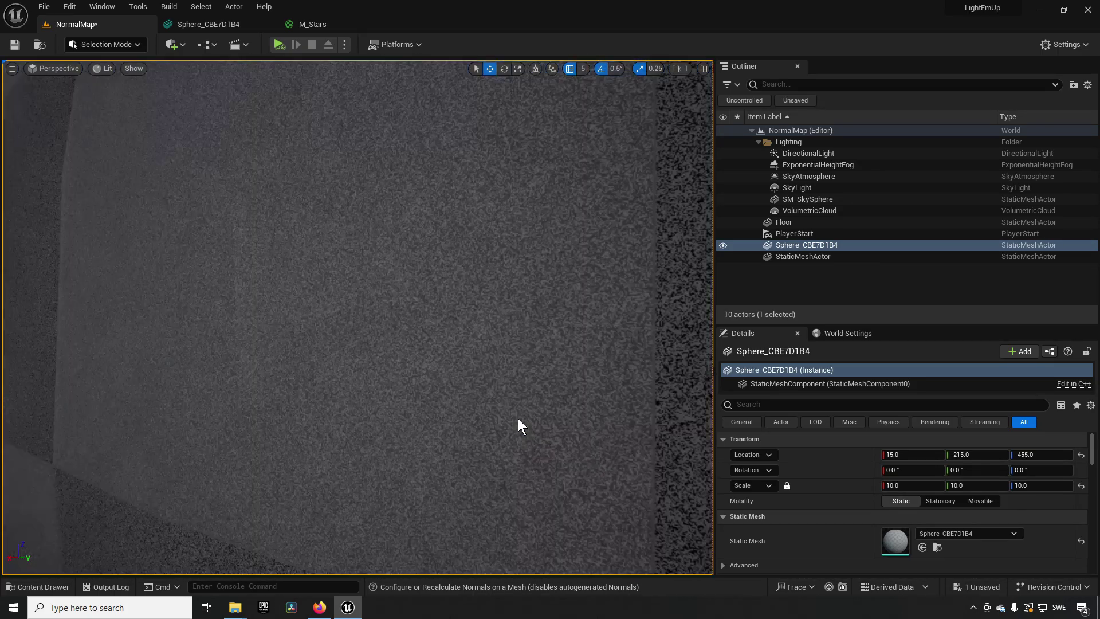
right_click_drag(543, 403, 553, 435)
key("w")
key("s")
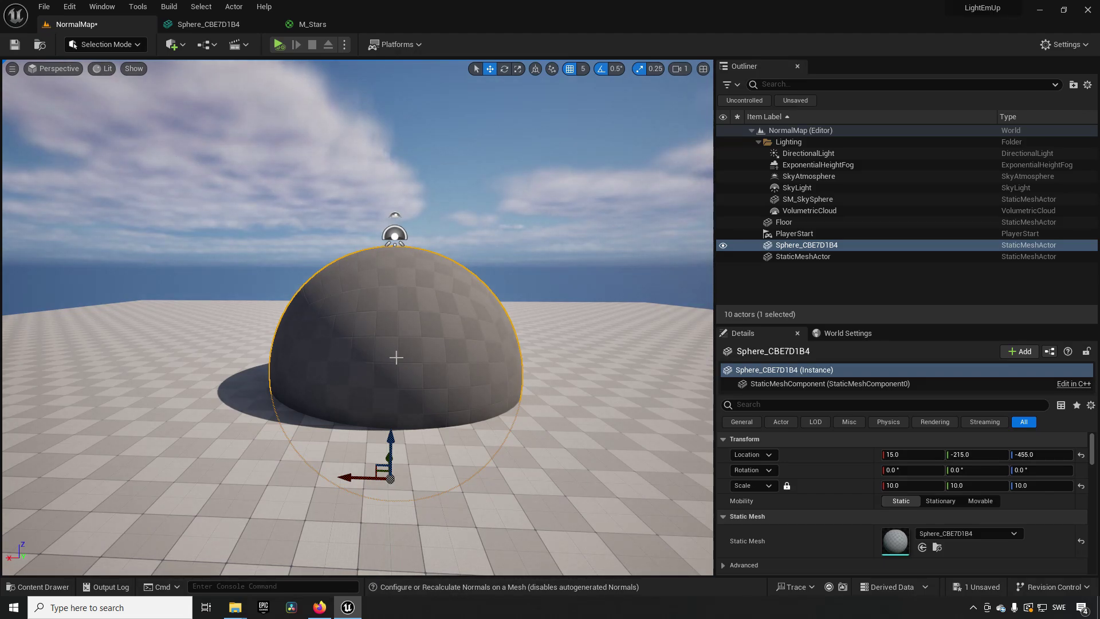
Apply the M_Stars material to the sphere in the level
scroll(465, 383, "down", 2)
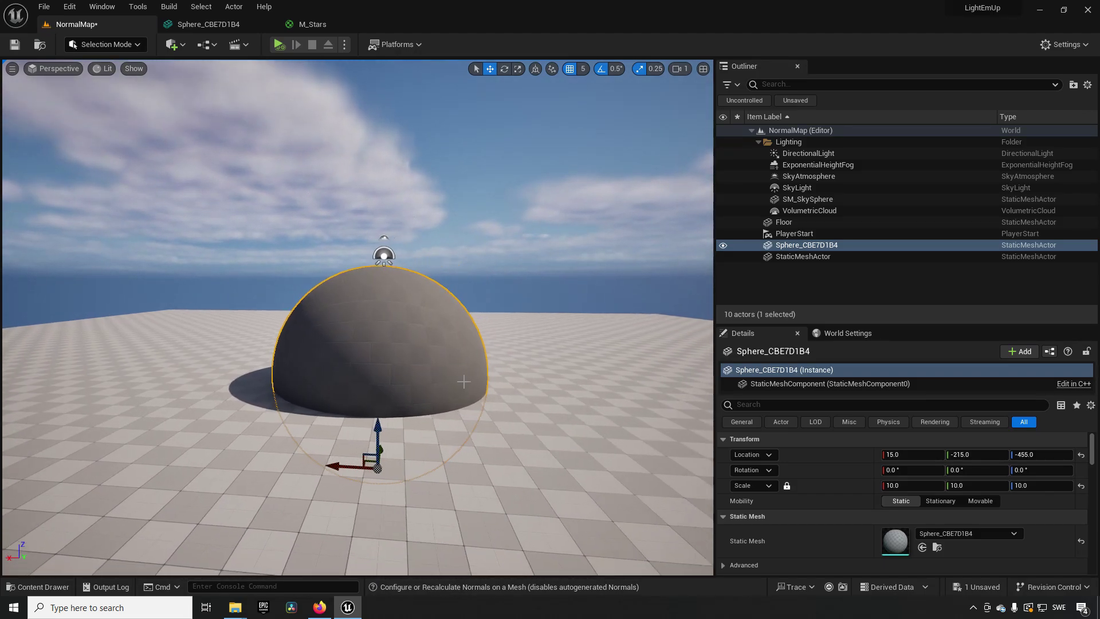
key("ctrl+space")
left_click_drag(321, 447, 469, 356)
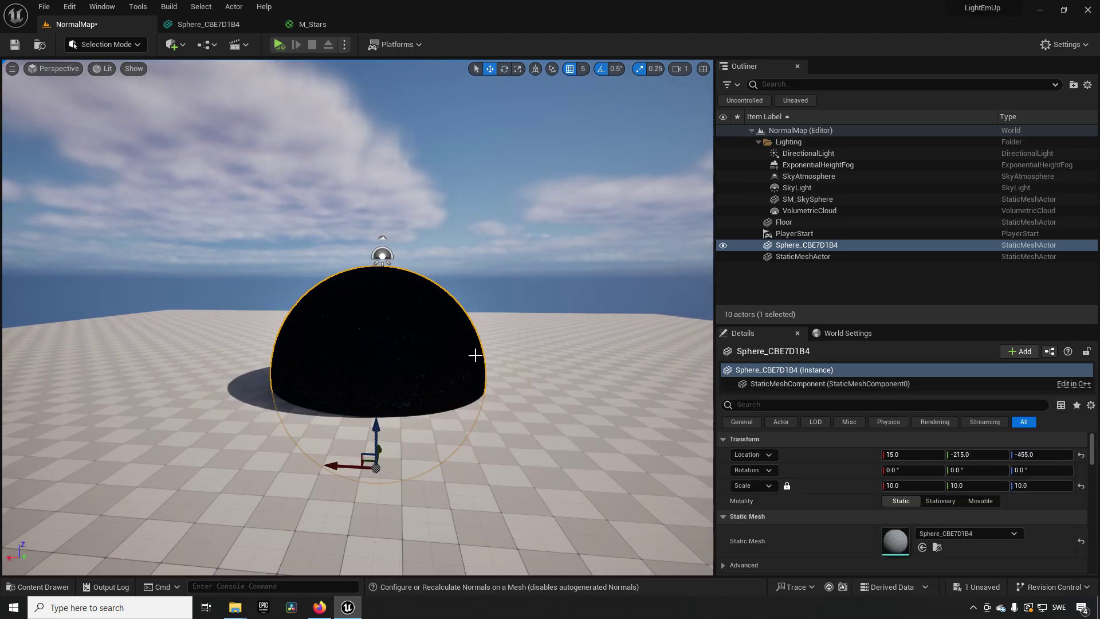
Examine the star material on the sphere from outside and check how it looks from inside
key("f")
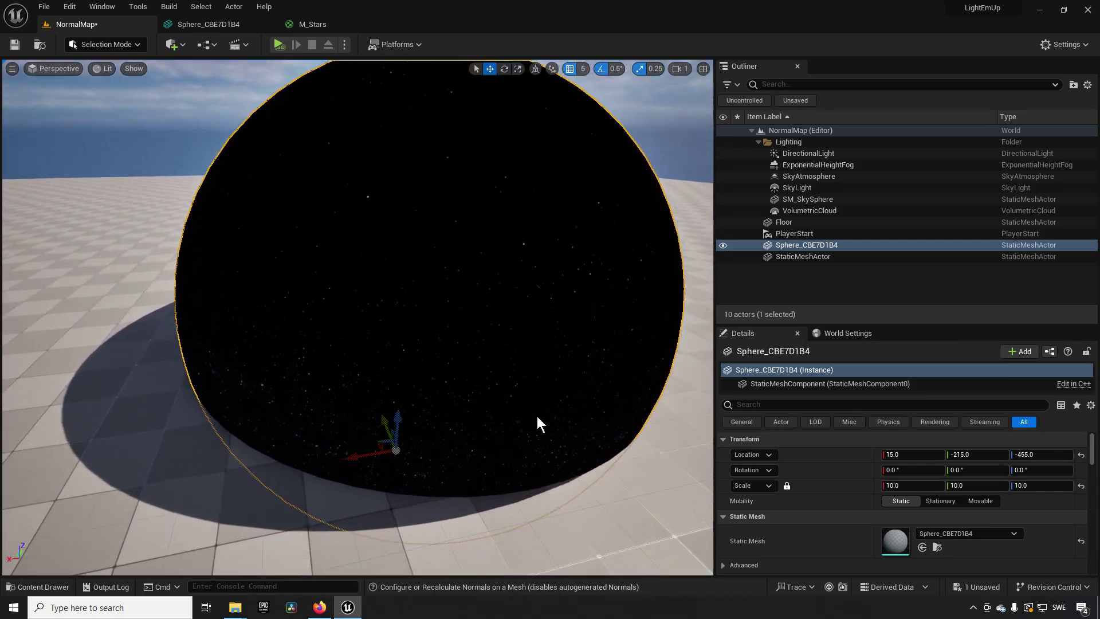
right_click_drag(537, 416, 513, 379)
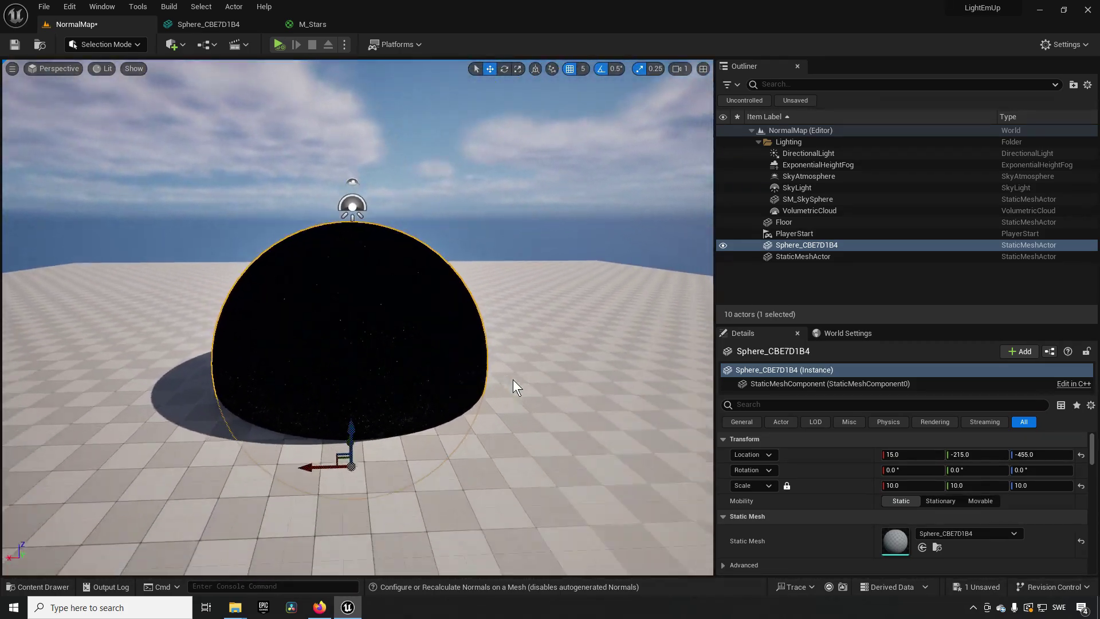
scroll(411, 326, "up", 3)
right_click_drag(400, 349, 397, 348)
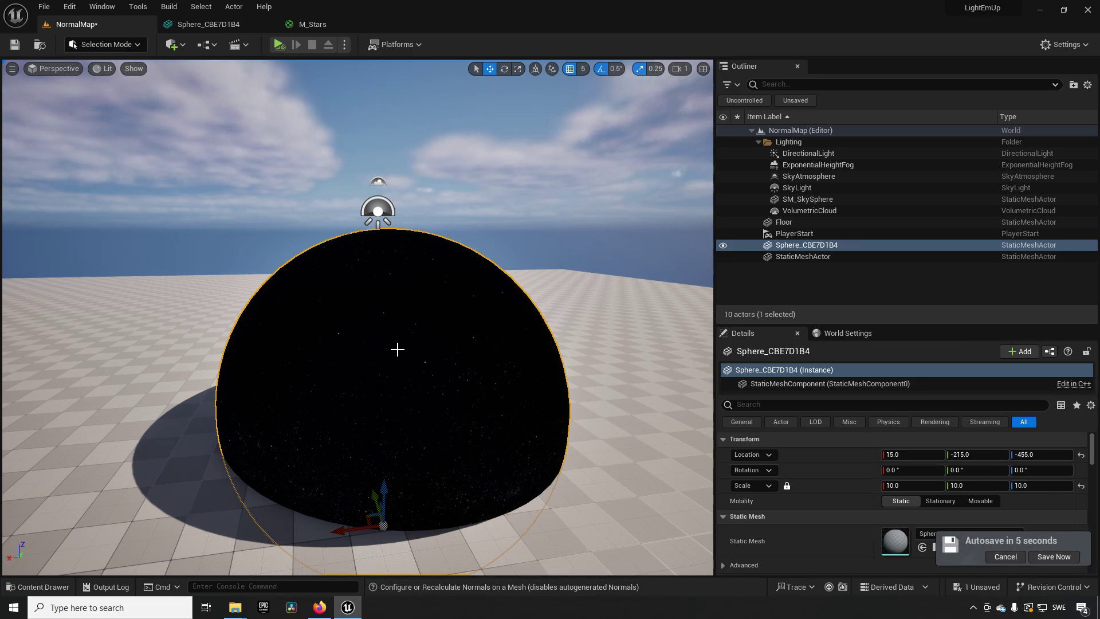
key("d")
right_click_drag(461, 386, 451, 407)
key("a")
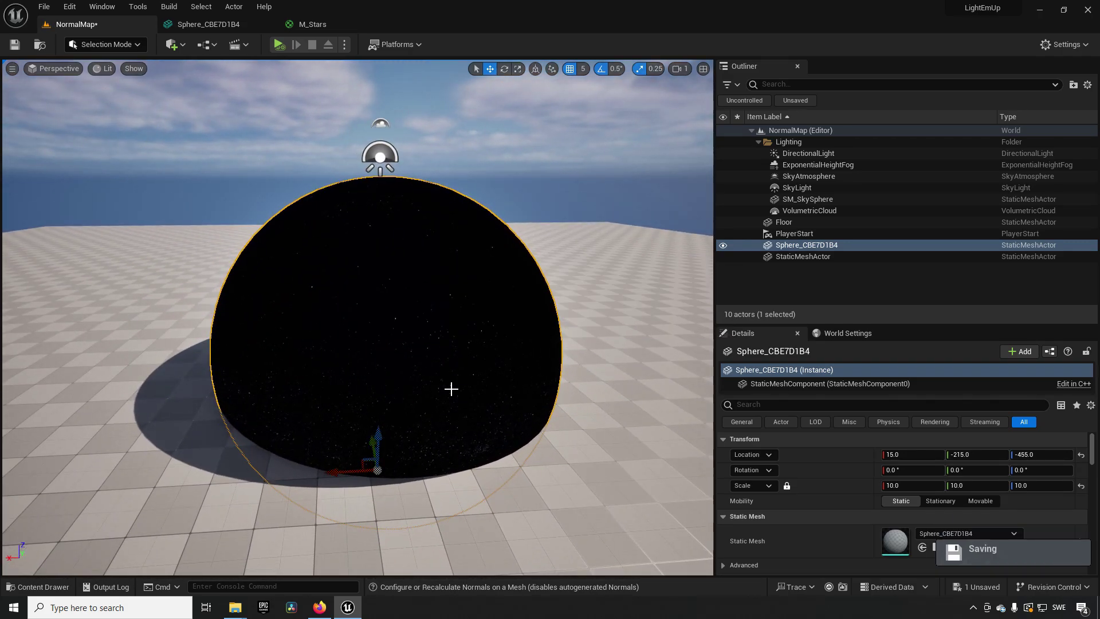
mouse_move(452, 396)
right_mouse_down()
mouse_move(470, 431)
mouse_move(478, 426)
mouse_move(466, 407)
right_mouse_up()
key("w")
key("f")
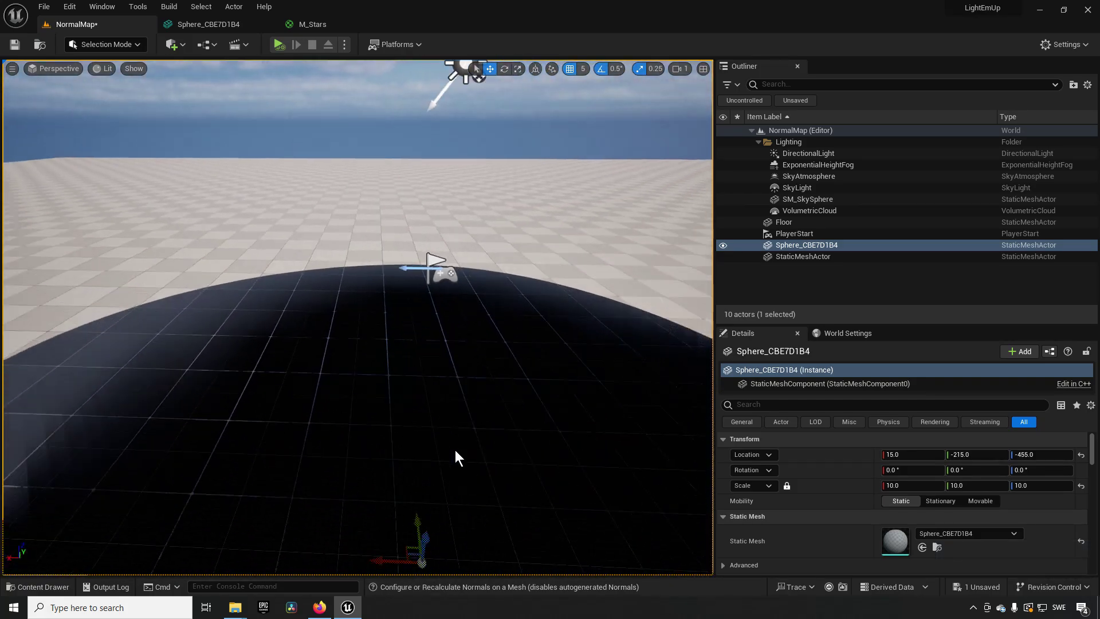
Enable Two Sided on the M_Stars material, apply the change and return to the NormalMap level
key("ctrl+space")
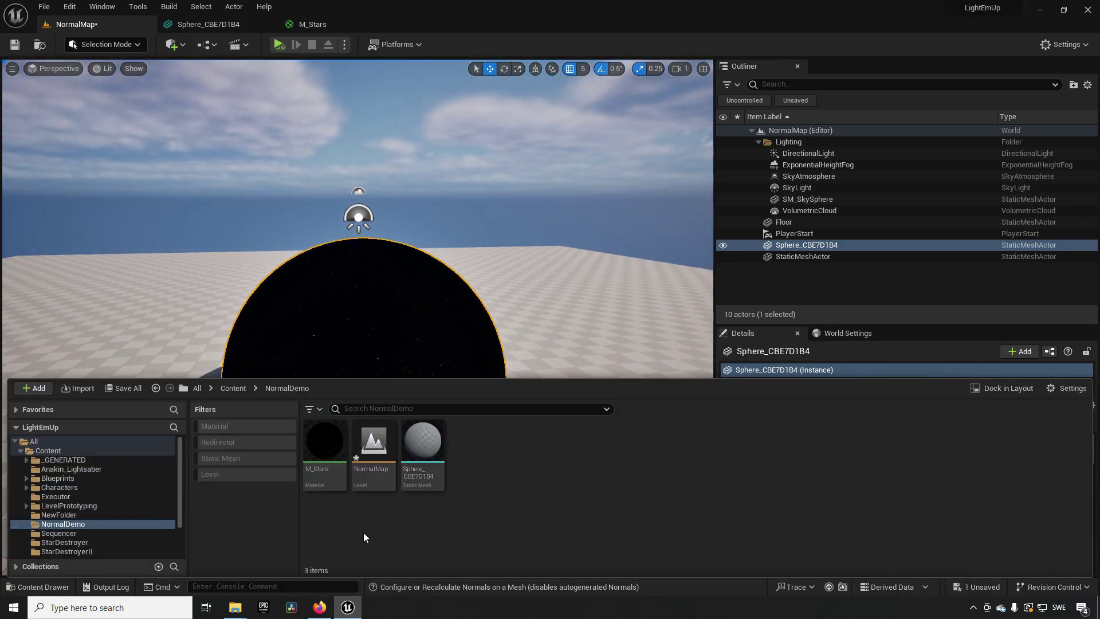
double_click(324, 456)
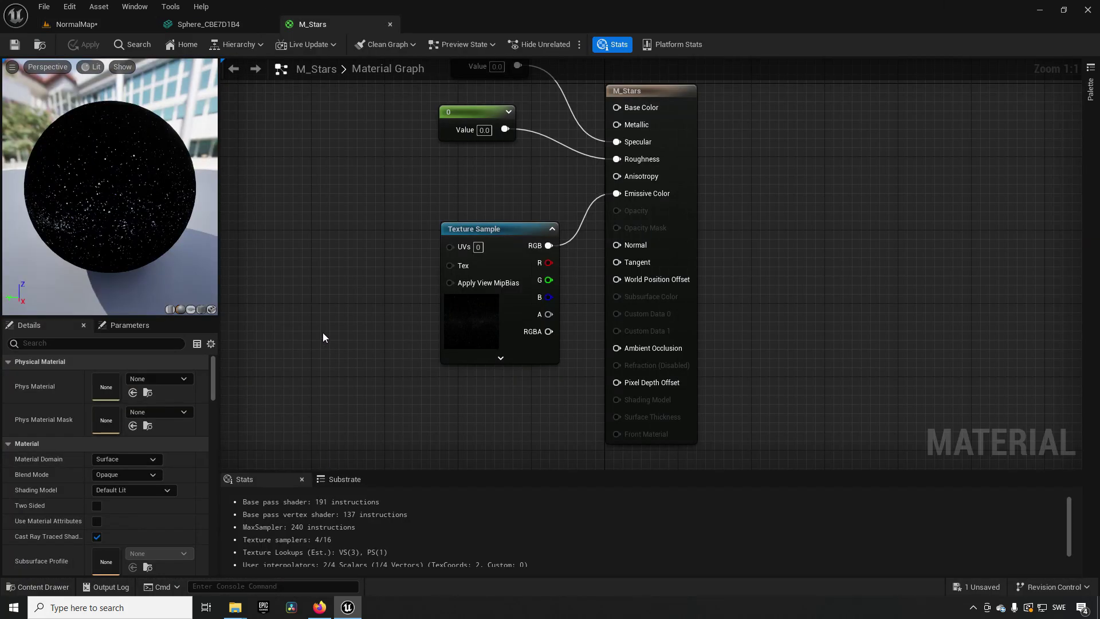
left_click(97, 506)
left_click(87, 46)
left_click(72, 25)
Compare the two-sided star material as seen from inside and outside the sphere
key("w")
mouse_move(395, 370)
right_mouse_down()
mouse_move(381, 287)
mouse_move(290, 252)
mouse_move(363, 249)
mouse_move(490, 210)
mouse_move(565, 210)
mouse_move(469, 211)
mouse_move(366, 350)
mouse_move(383, 360)
right_mouse_up()
scroll(383, 363, "up", 5)
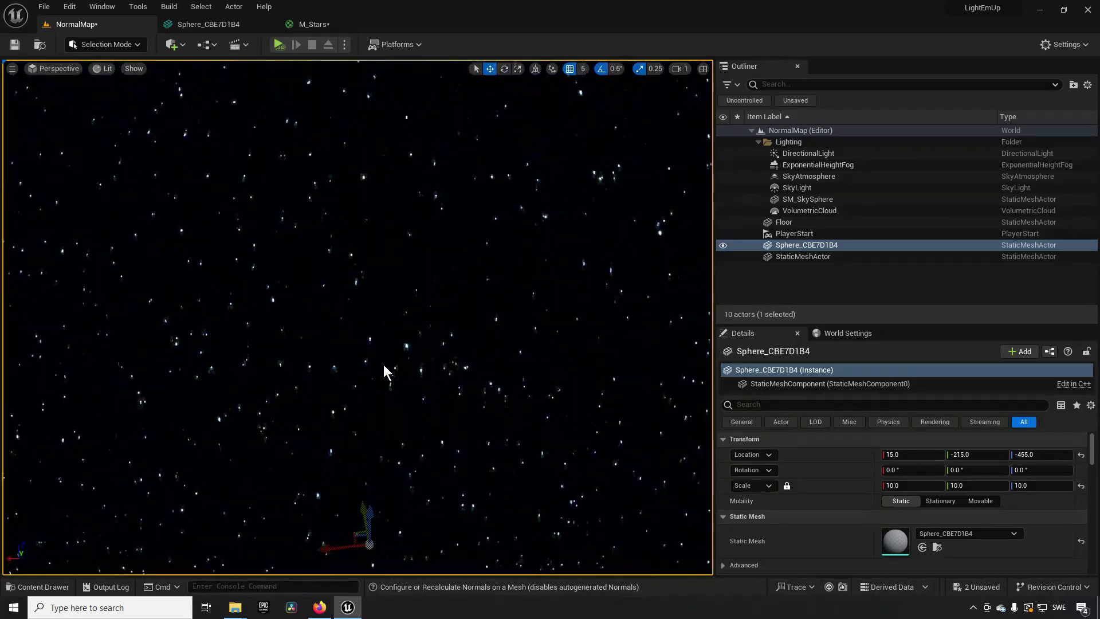
scroll(383, 370, "down", 8)
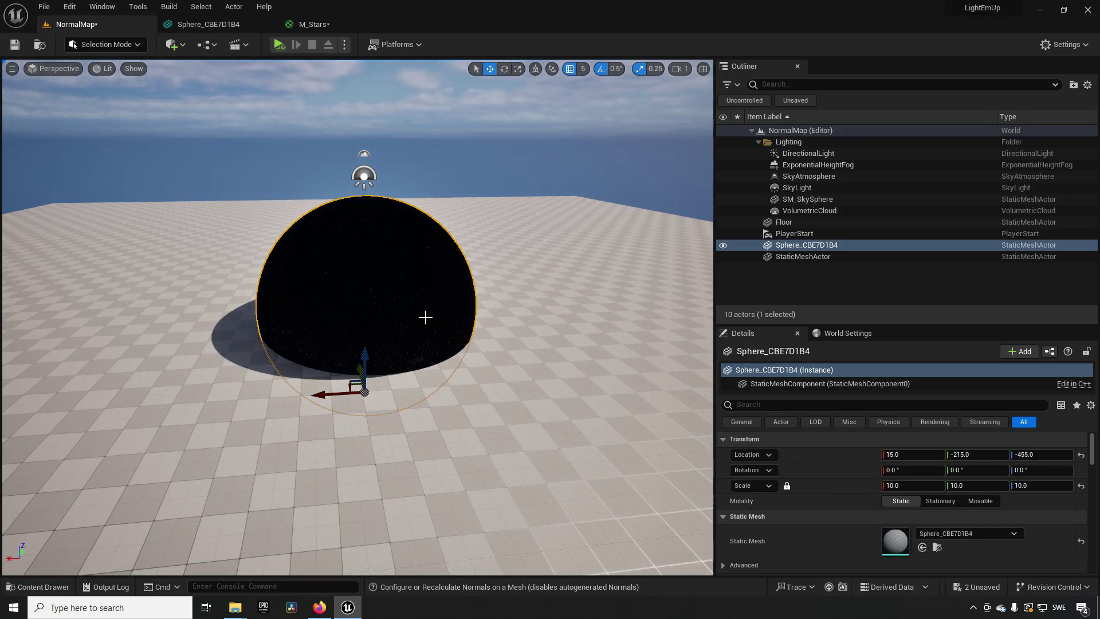
scroll(425, 317, "up", 8)
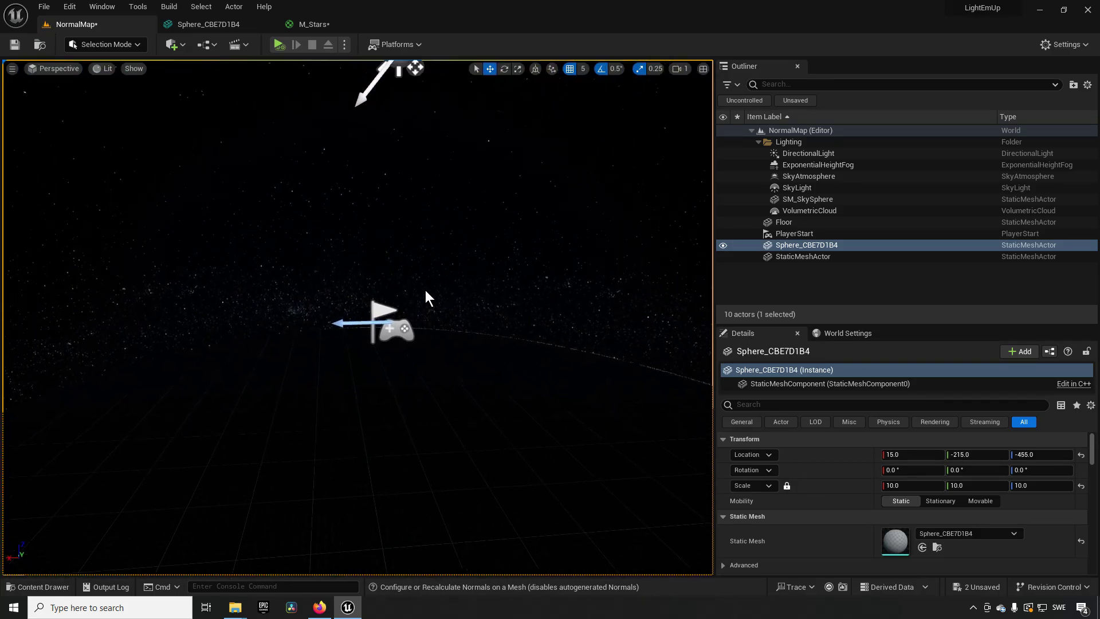
right_click_drag(425, 290, 429, 326)
key("s")
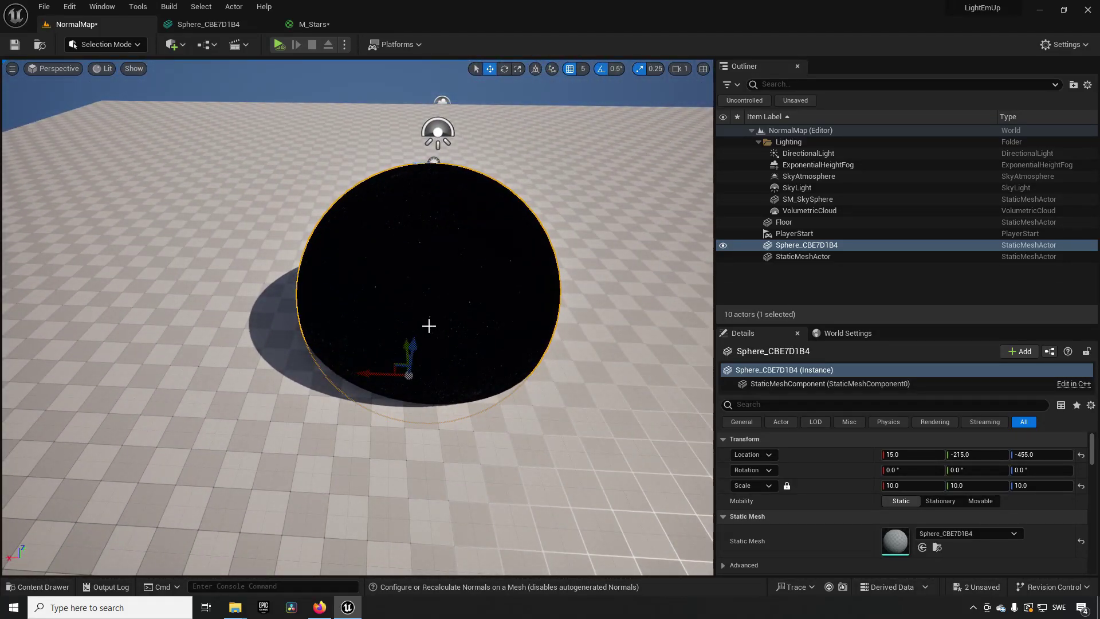
right_click_drag(429, 326, 372, 441)
key("d")
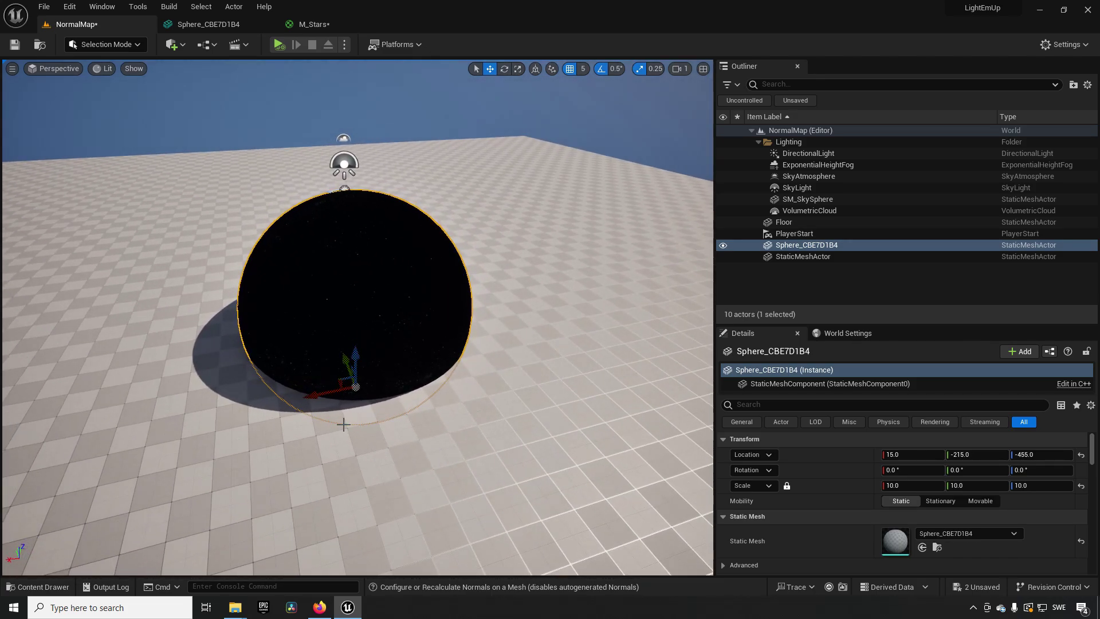
Disable Two Sided on the M_Stars material, apply the change and check the sphere in the NormalMap level
left_click(324, 24)
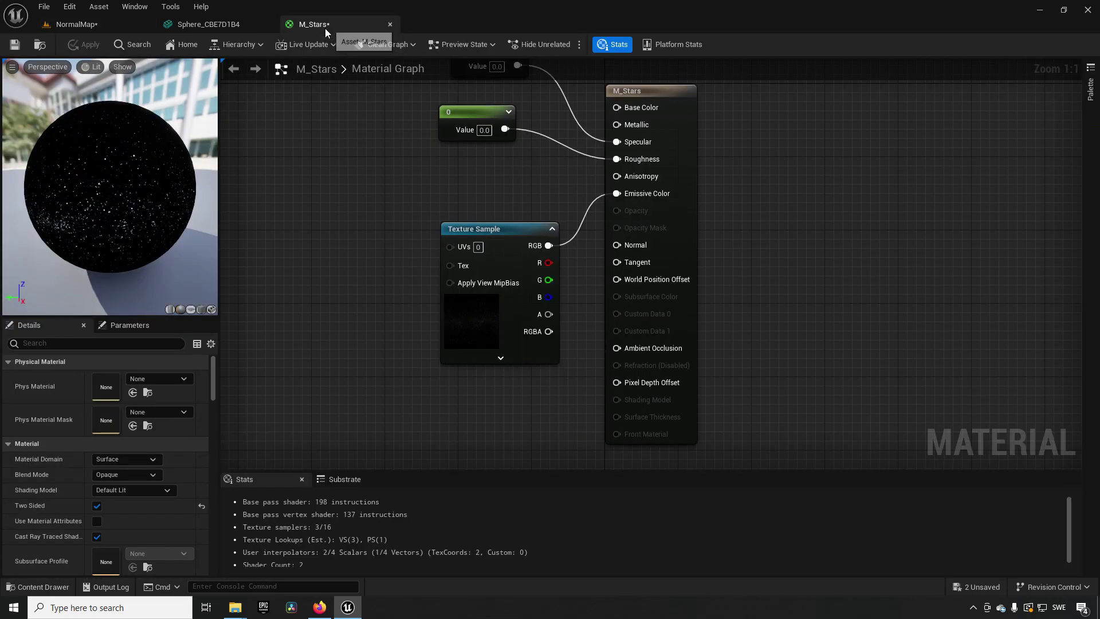
left_click(97, 505)
left_click(90, 44)
left_click(83, 27)
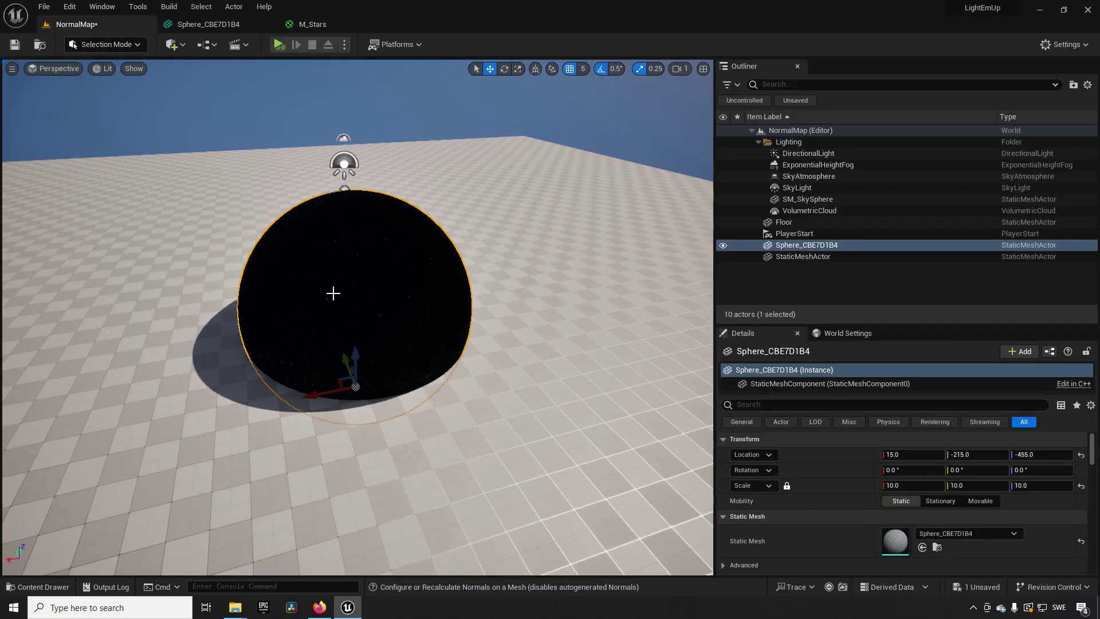
scroll(432, 368, "up", 5)
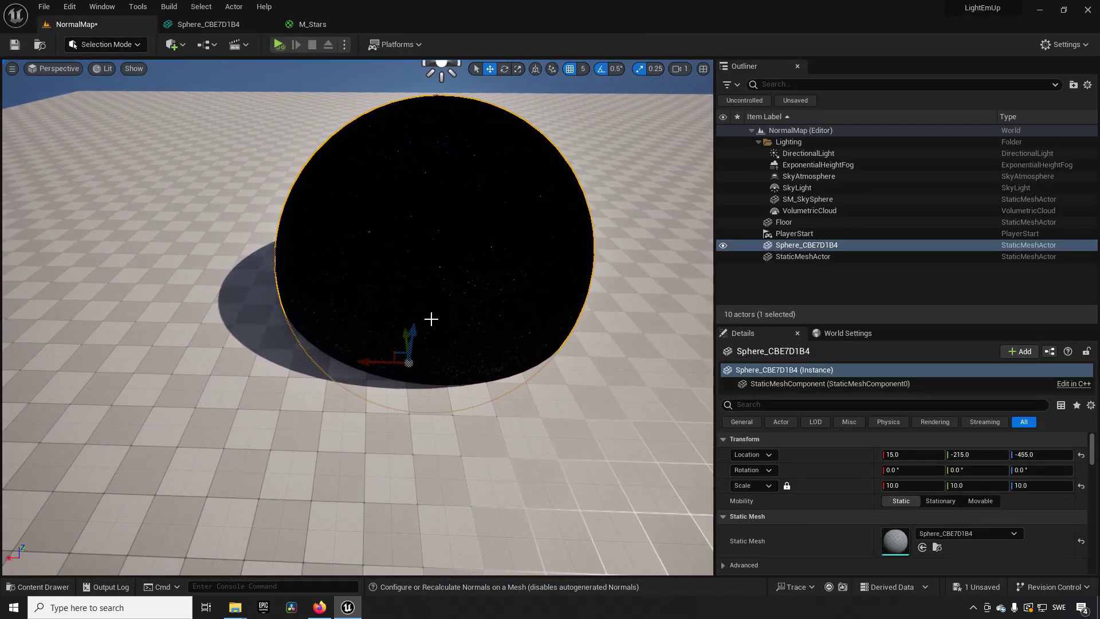
scroll(436, 315, "down", 5)
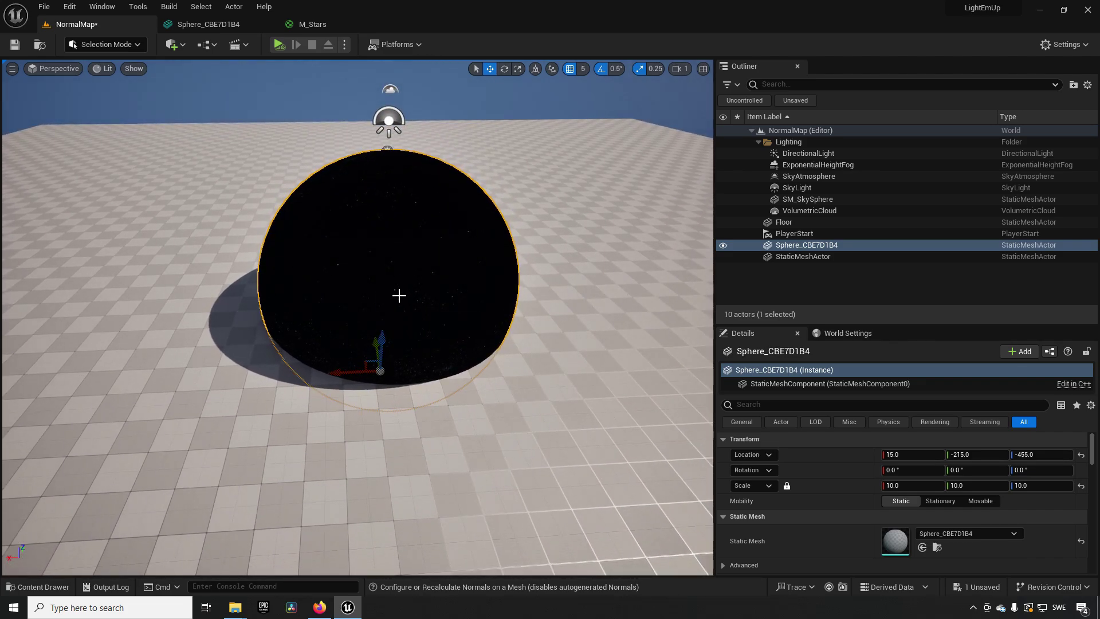
Open the selected sphere's static mesh for editing and display its normals in the preview
key("ctrl+e")
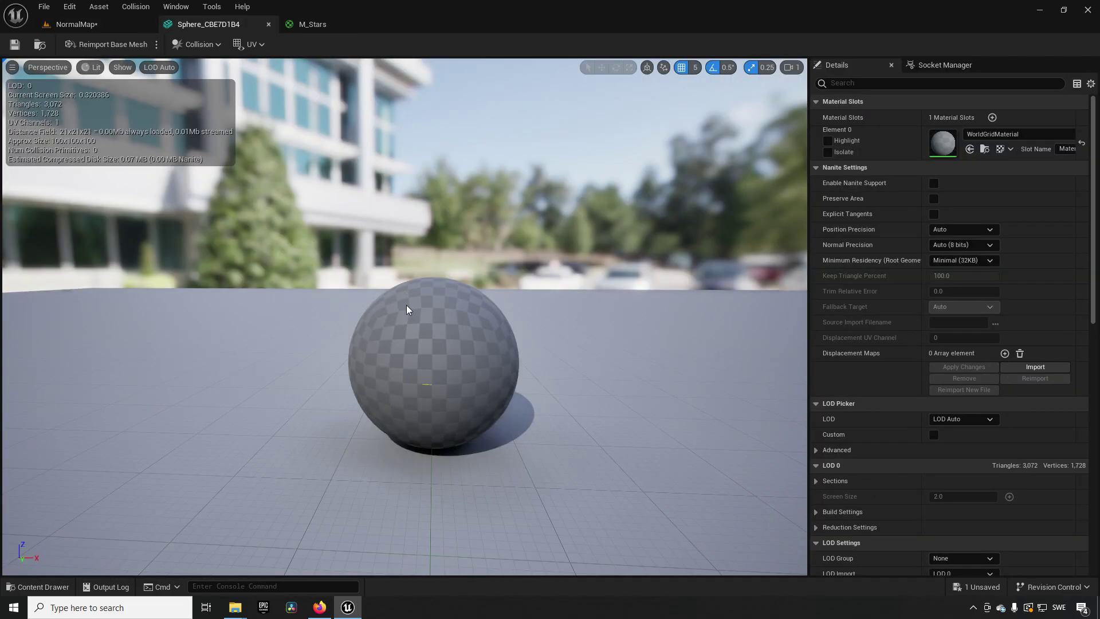
right_click_drag(492, 360, 501, 330)
left_click_drag(502, 331, 545, 485)
right_click_drag(544, 483, 519, 397)
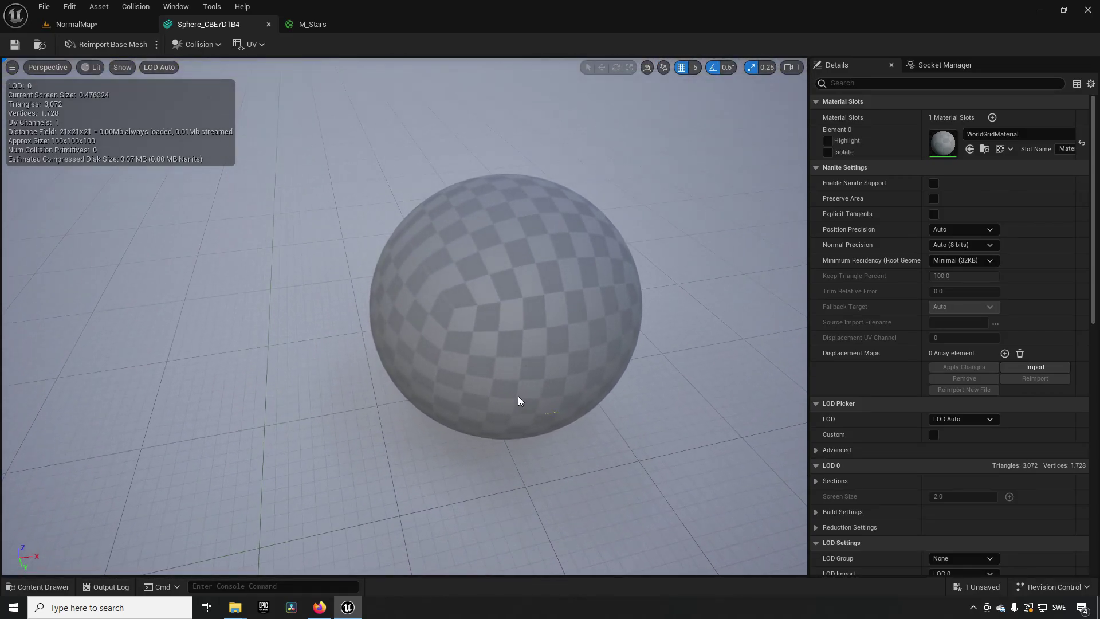
left_click(124, 69)
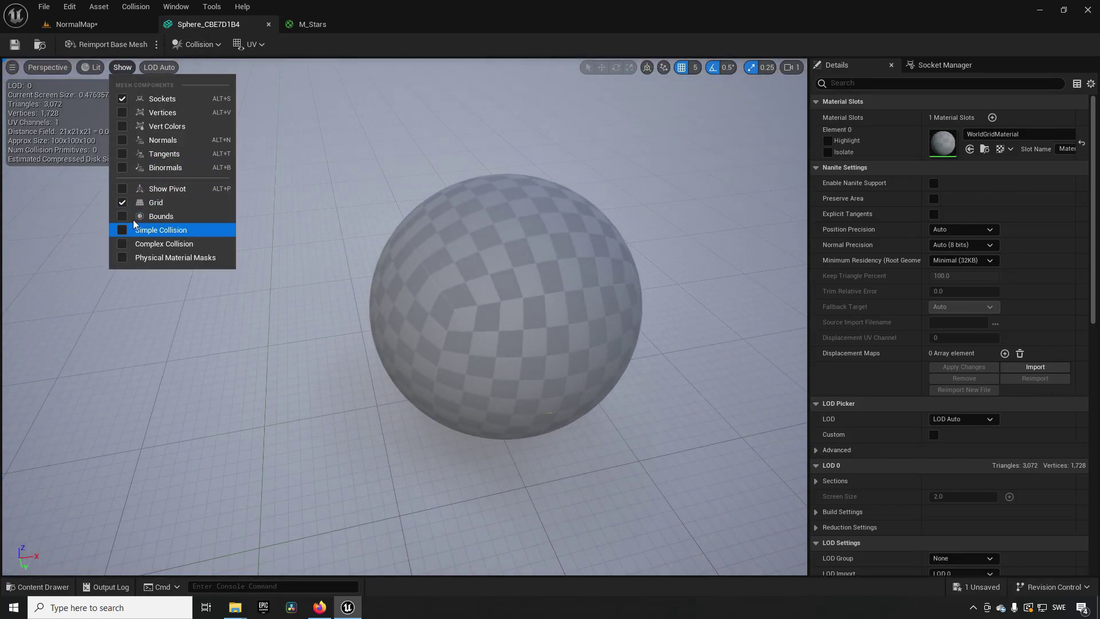
left_click(124, 140)
Examine the direction of the normals around the sphere mesh and close its editor
left_click_drag(418, 314, 333, 305)
right_click_drag(333, 305, 462, 327)
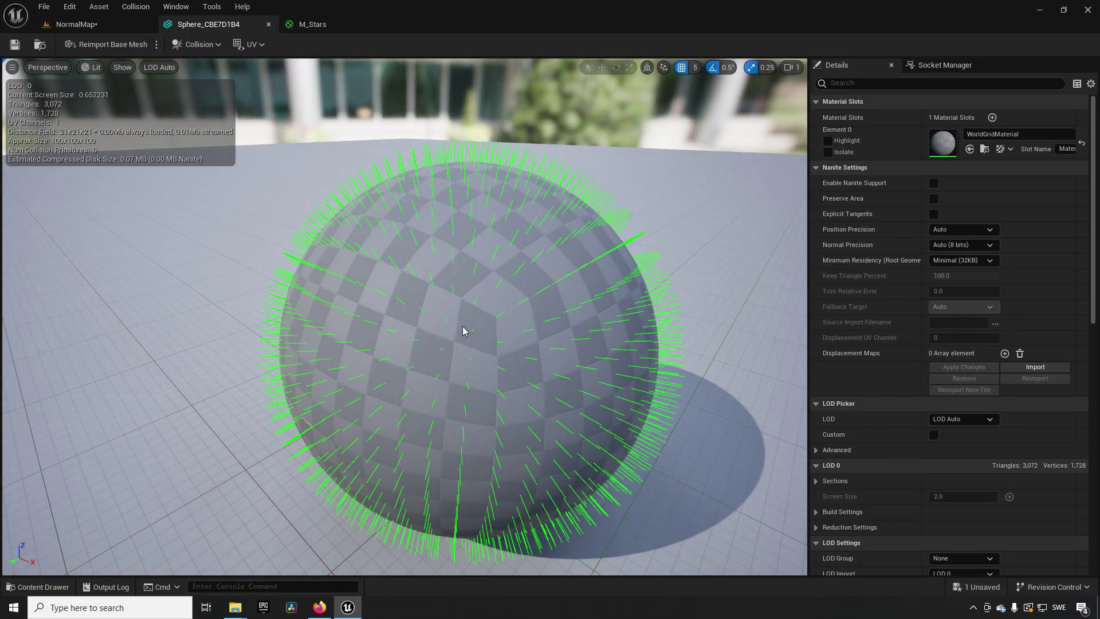
left_click_drag(416, 305, 326, 298)
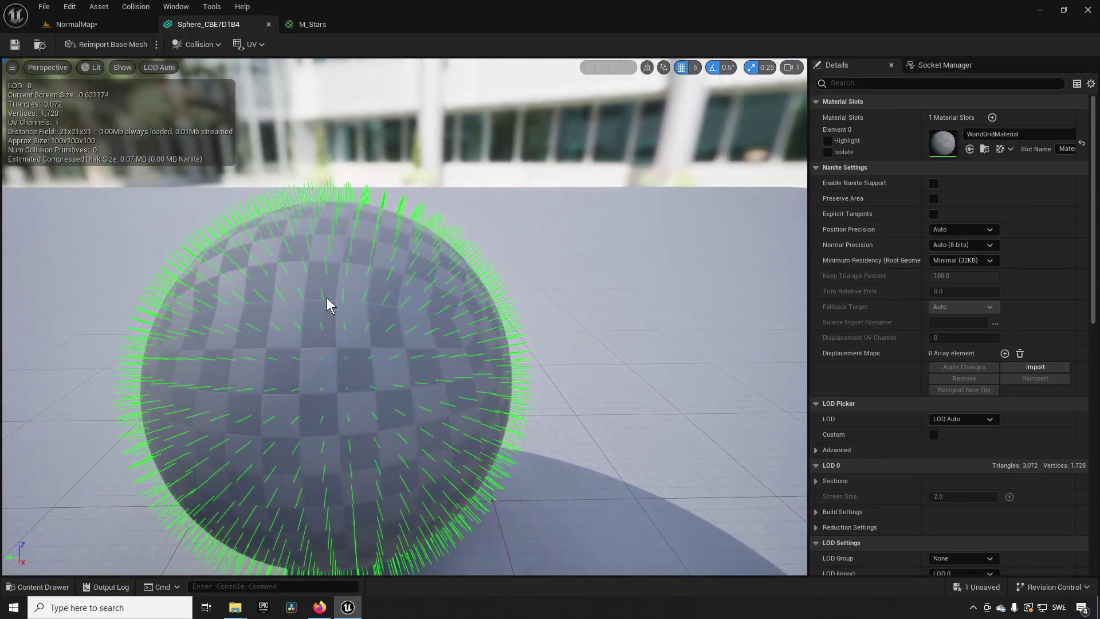
left_click_drag(377, 356, 649, 336)
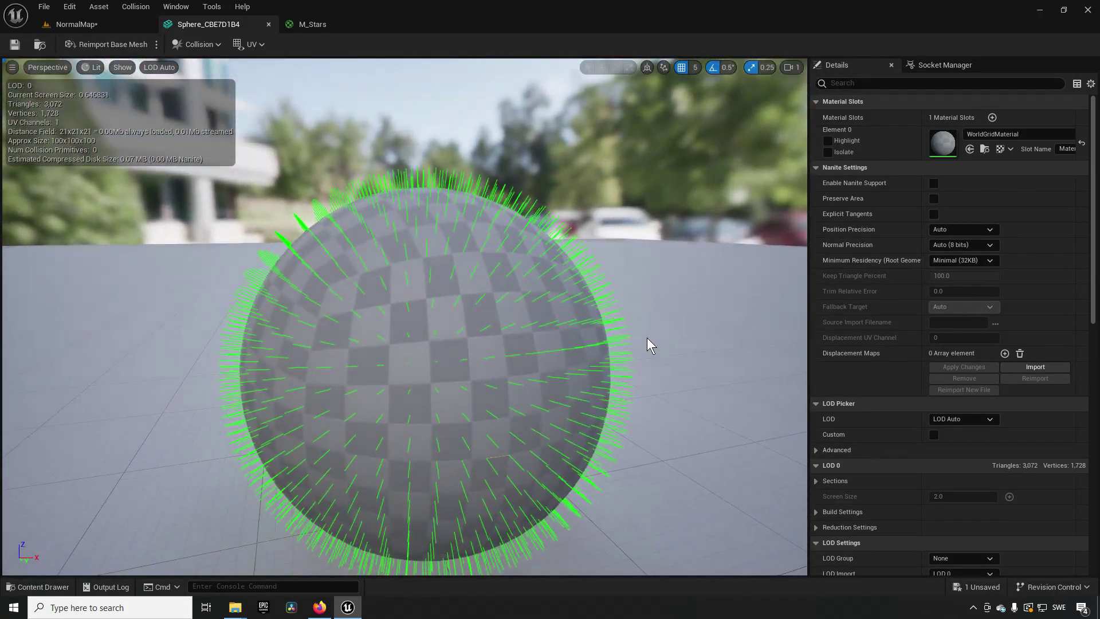
scroll(626, 339, "down", 6)
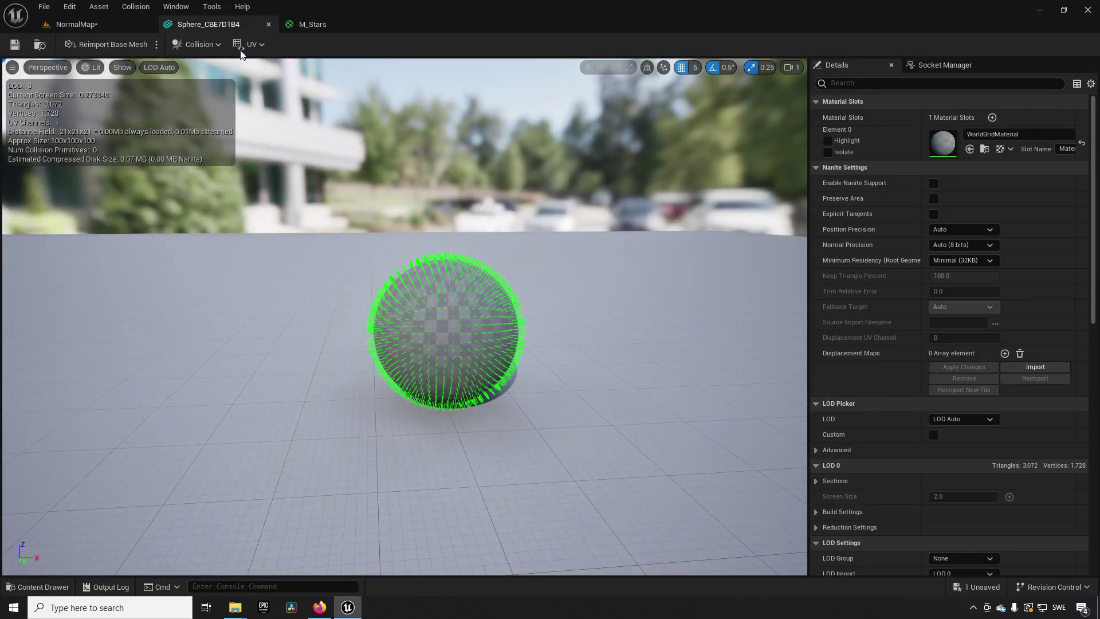
left_click(268, 24)
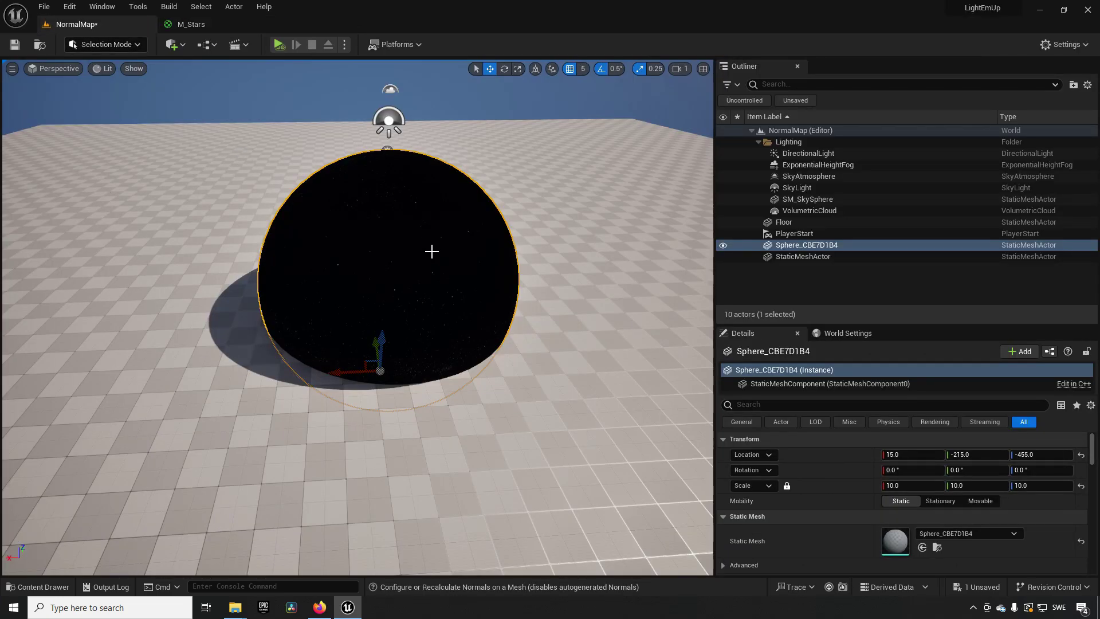
Switch to Modeling Mode and start the Edit Normals tool on the selected sphere
left_click(106, 44)
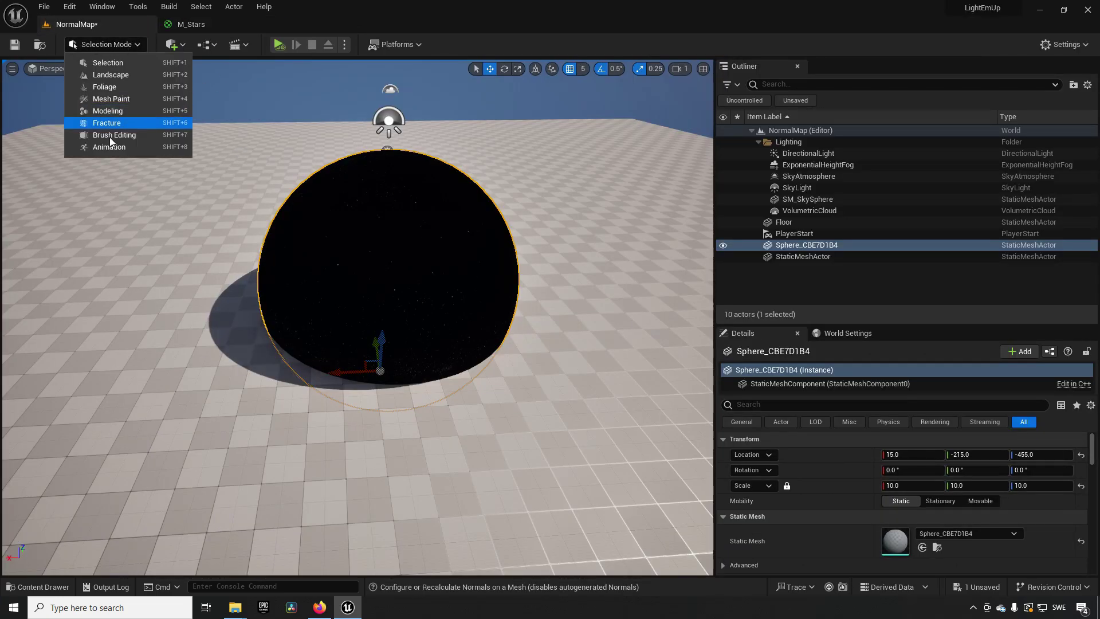
left_click(125, 111)
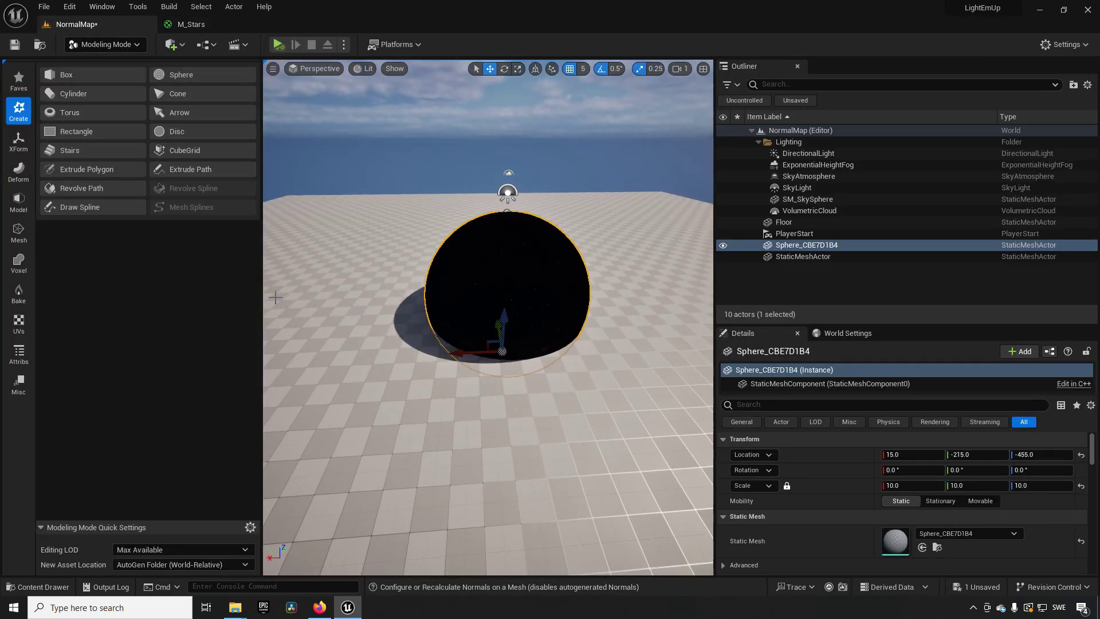
left_click(18, 354)
left_click(101, 91)
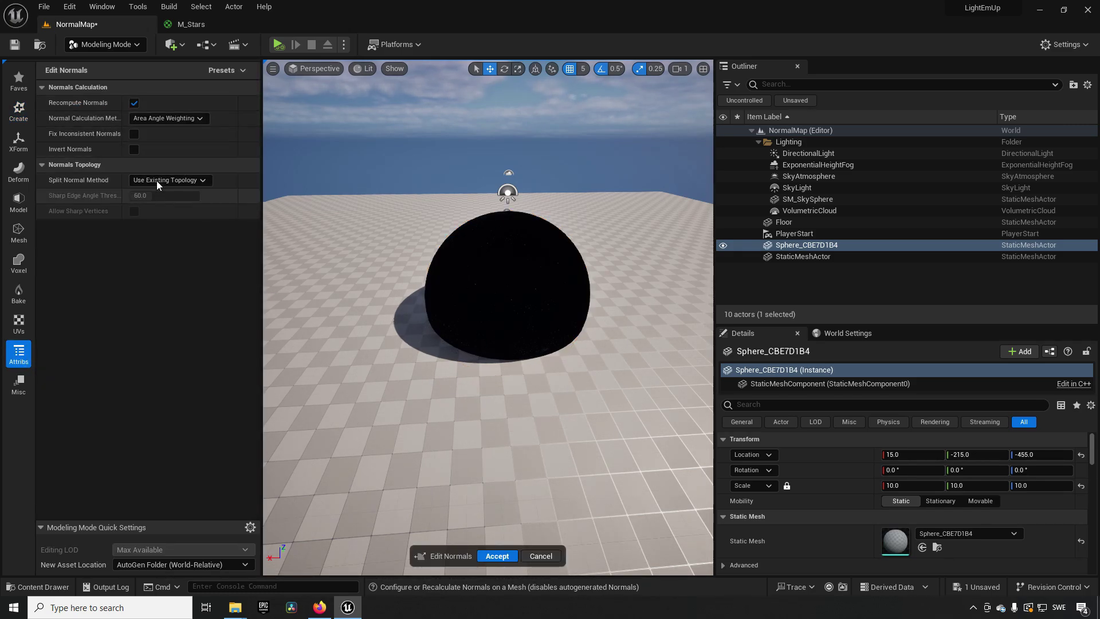
Enable Invert Normals for the sphere, leaving Fix Inconsistent Normals off, and accept the edit
scroll(439, 316, "up", 8)
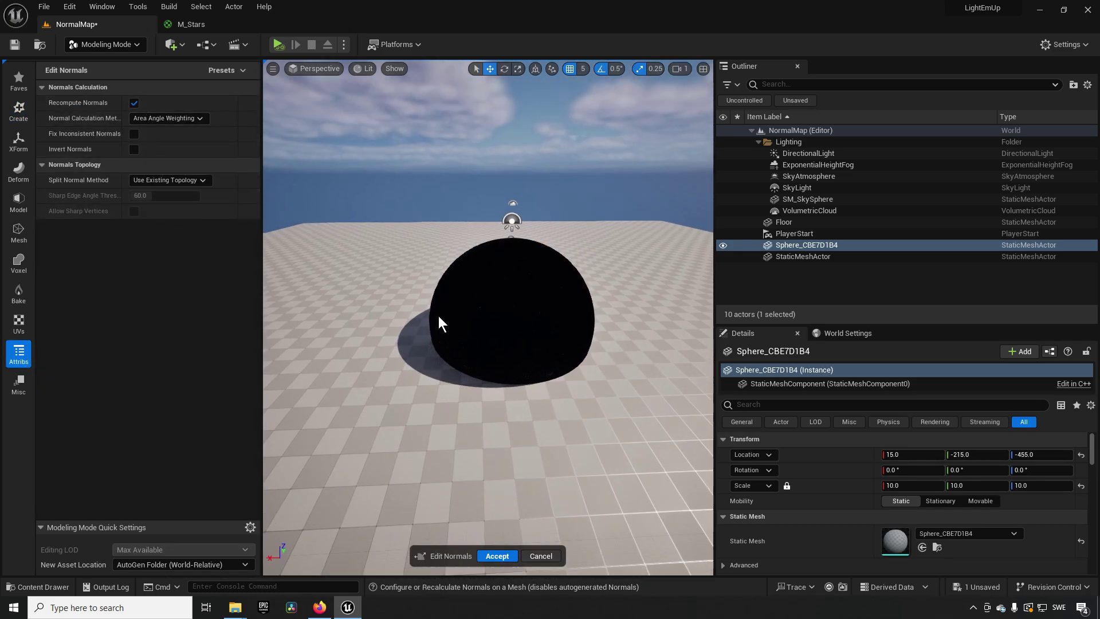
right_click_drag(463, 335, 436, 365)
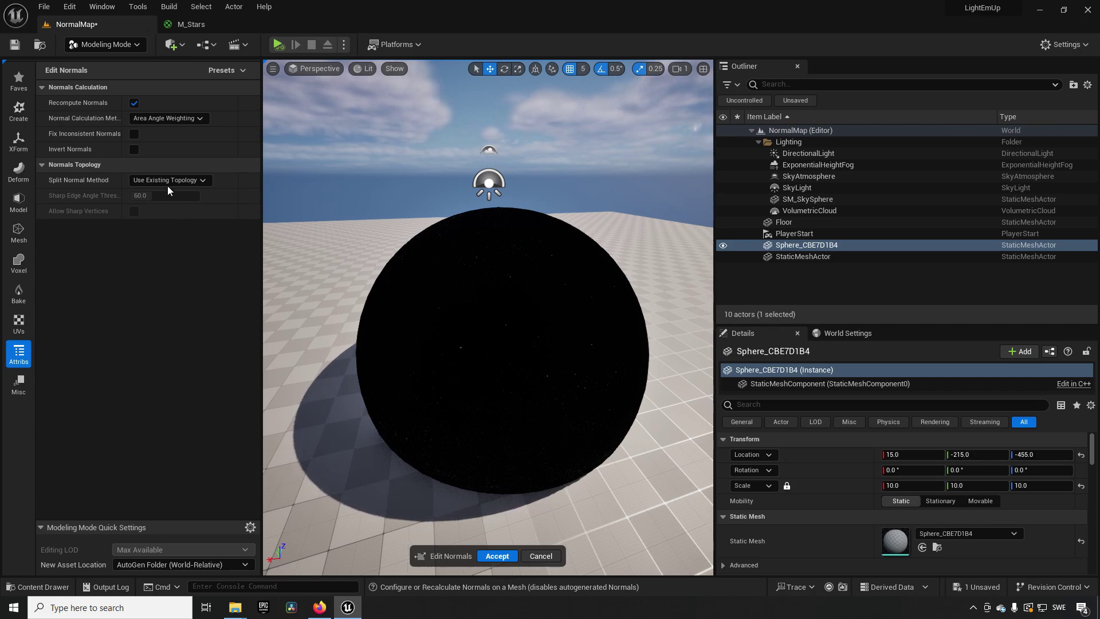
left_click(133, 133)
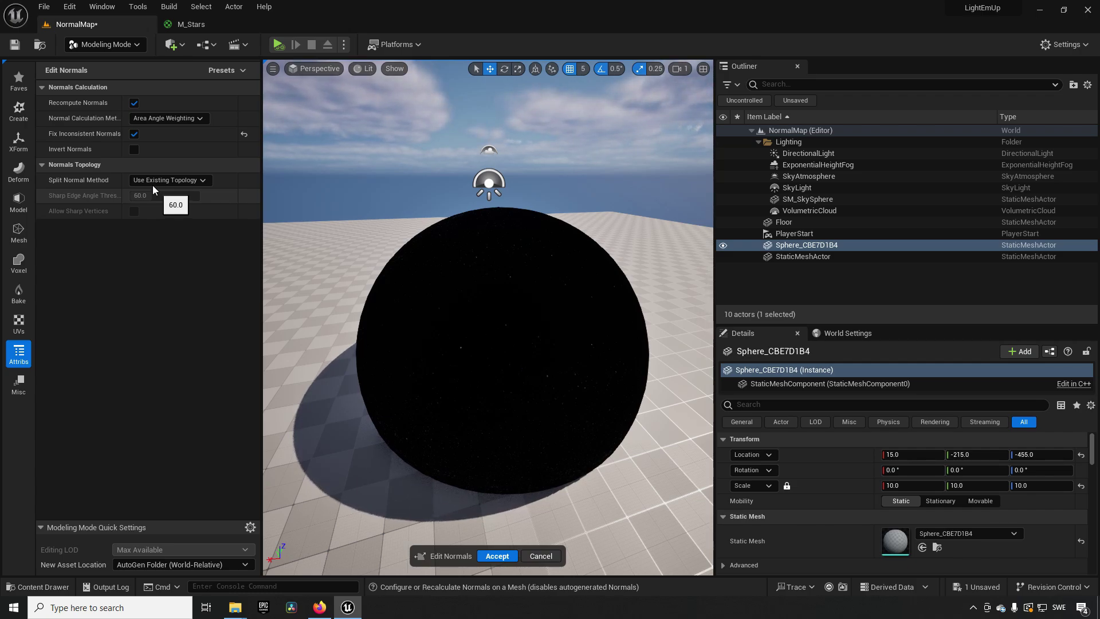
left_click(134, 135)
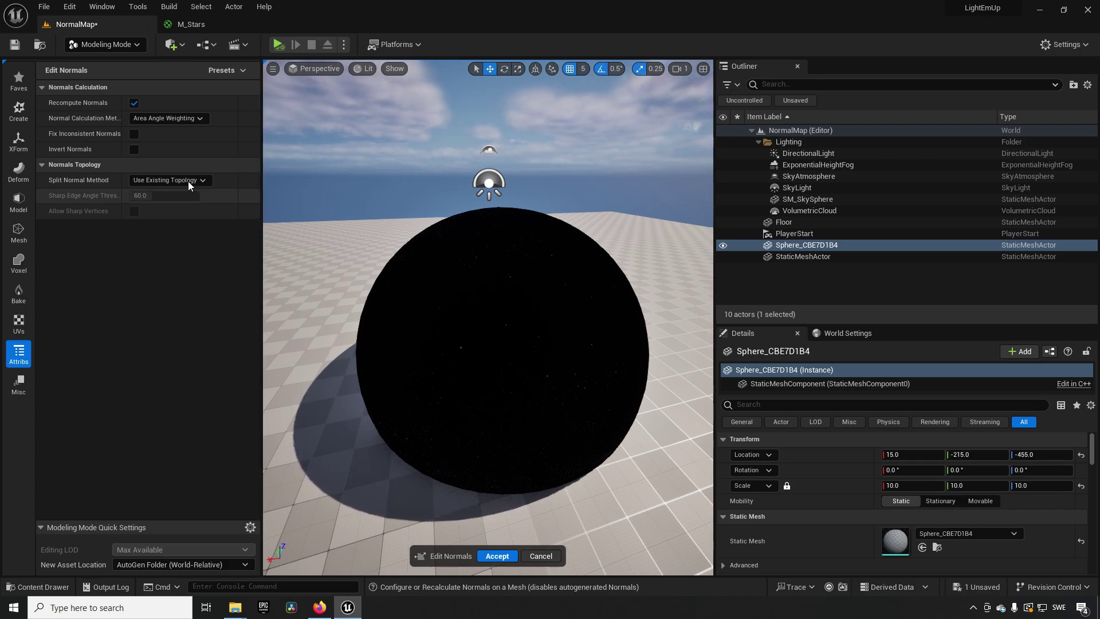
left_click(134, 149)
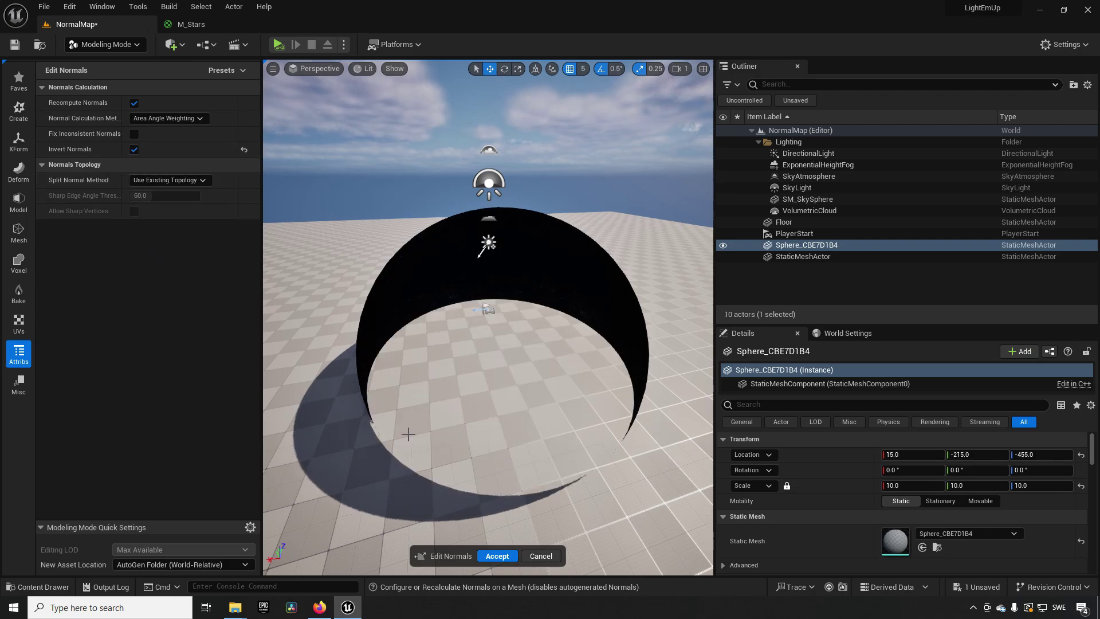
left_click(498, 556)
Check the star material from inside the inverted sphere and return to Selection Mode
right_click_drag(433, 380, 438, 421)
key("w")
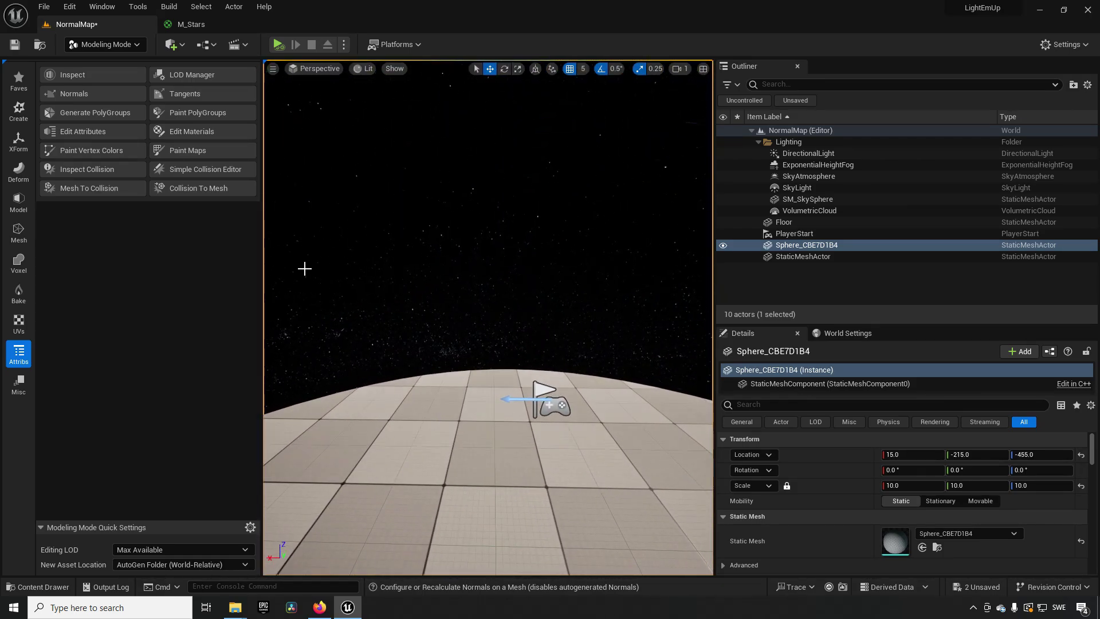
left_click(135, 46)
left_click(98, 61)
Examine from outside how the sphere with inverted normals renders in the level
right_click_drag(272, 208, 431, 405)
key("s")
key("w")
key("a")
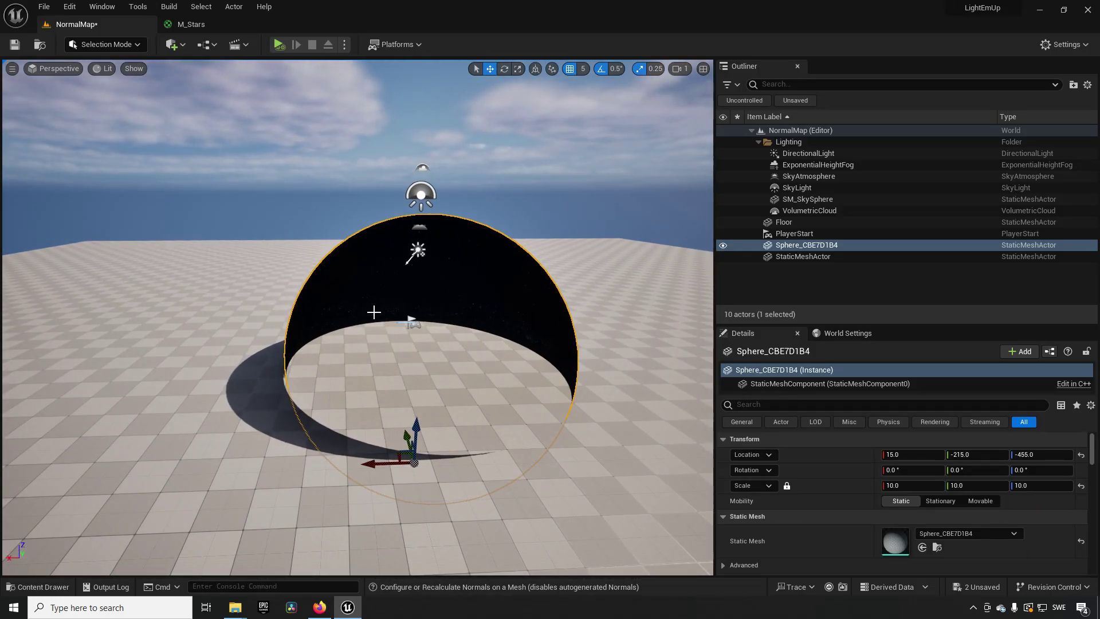
right_click_drag(424, 334, 410, 320)
right_click_drag(403, 337, 419, 298)
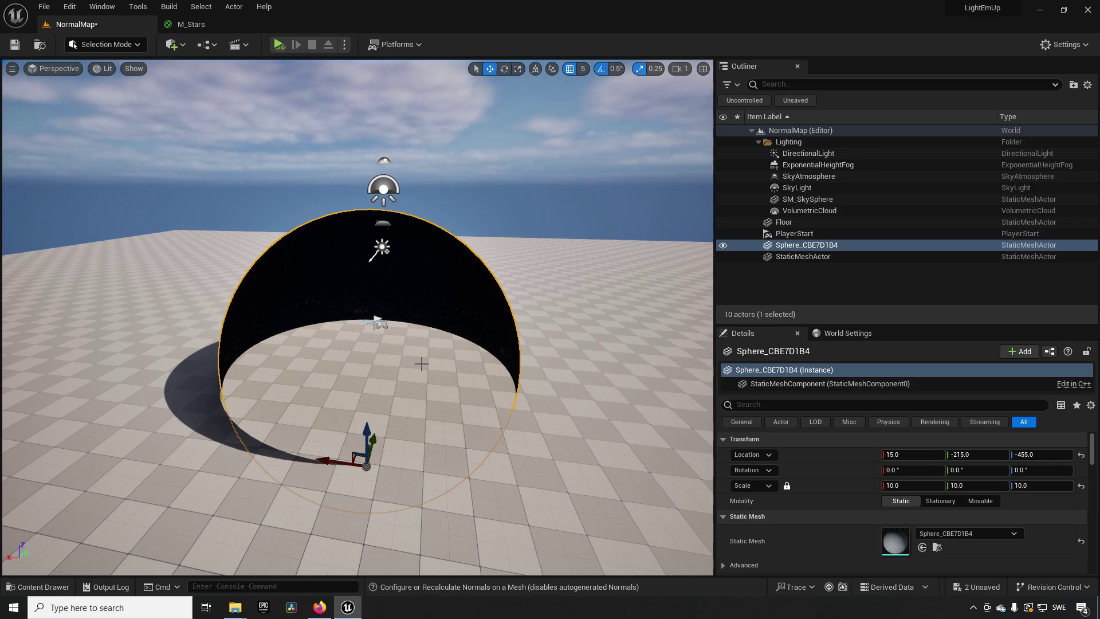
mouse_move(422, 364)
right_mouse_down()
mouse_move(410, 388)
mouse_move(460, 363)
mouse_move(542, 362)
mouse_move(558, 340)
mouse_move(423, 359)
mouse_move(442, 359)
mouse_move(418, 370)
right_mouse_up()
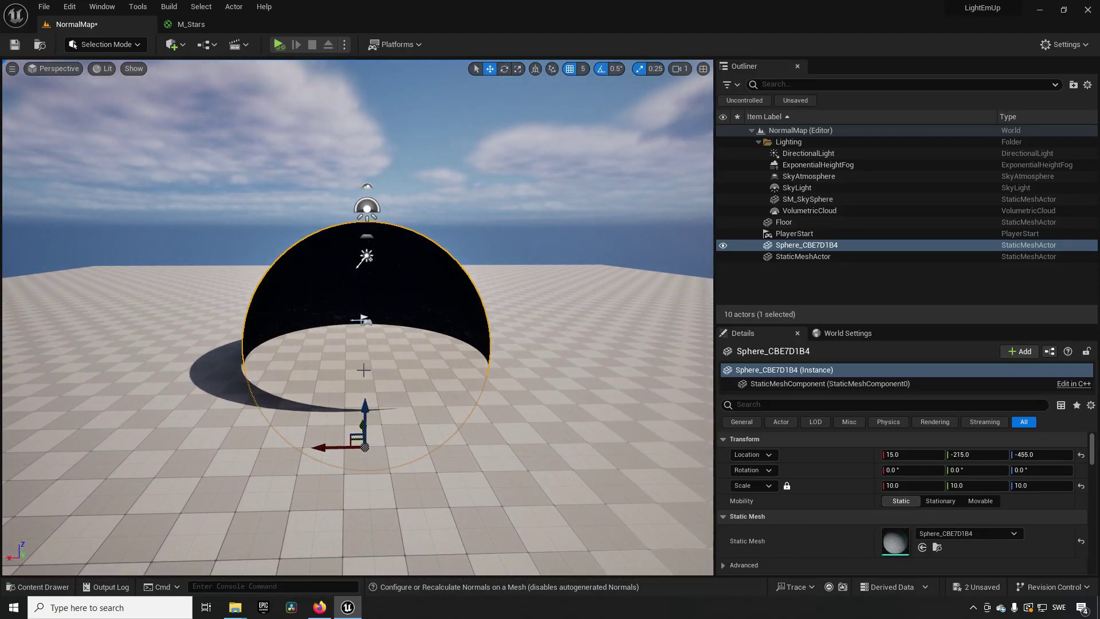
Open the inverted sphere's static mesh and display its normals in the preview to check their direction
key("ctrl+e")
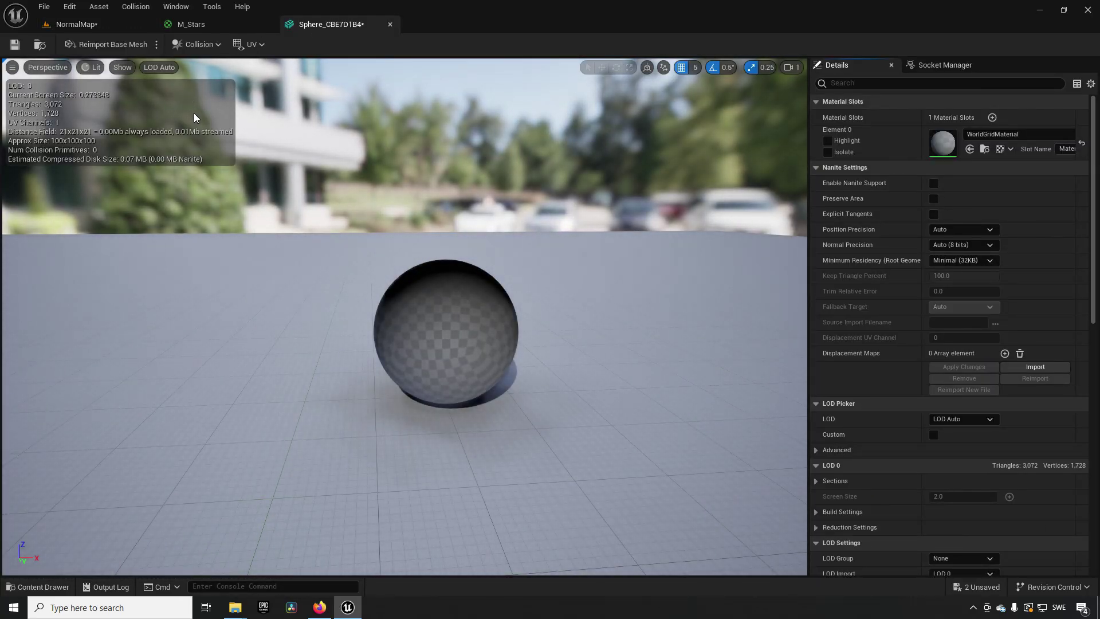
left_click(127, 67)
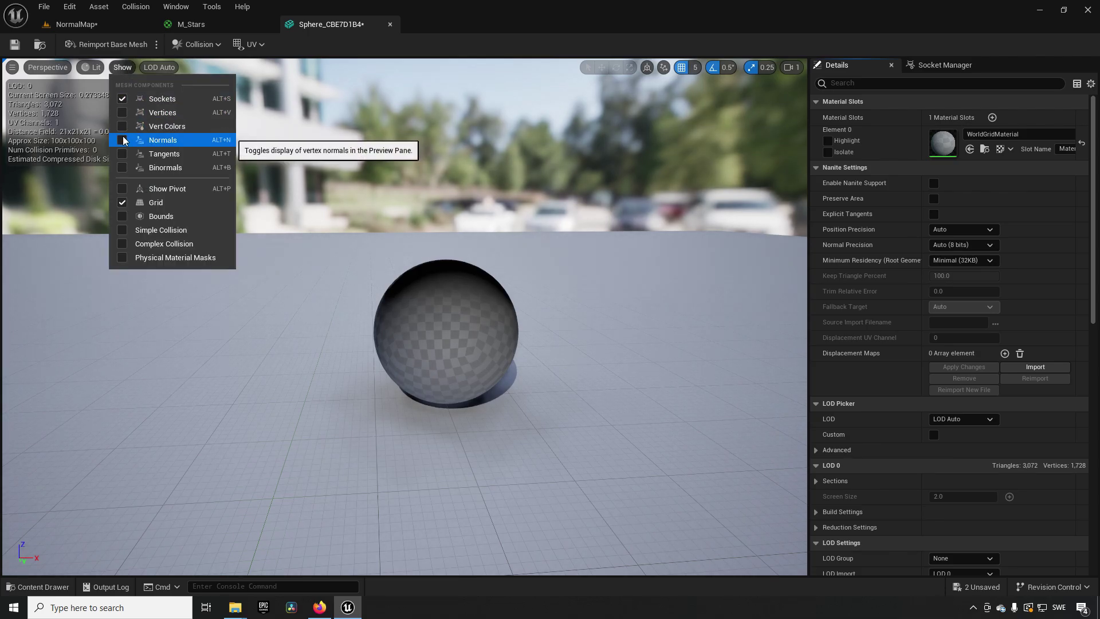
left_click(122, 139)
left_click_drag(445, 343, 467, 351)
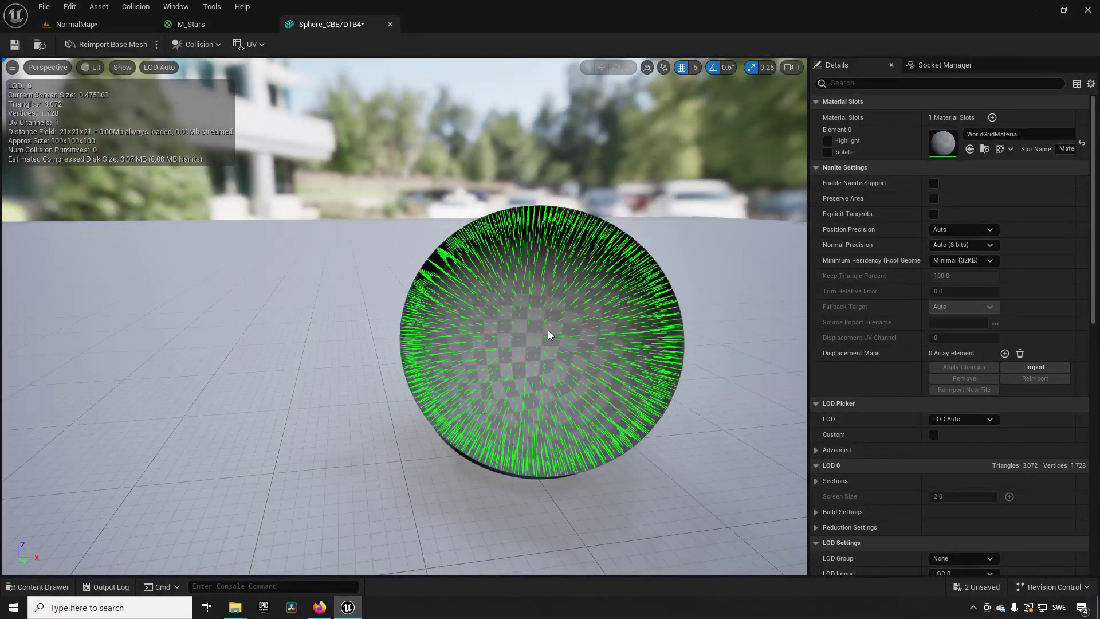
Close the sphere's static mesh editor and view the sphere again in the NormalMap level
left_click(390, 24)
left_click(132, 24)
scroll(381, 244, "up", 3)
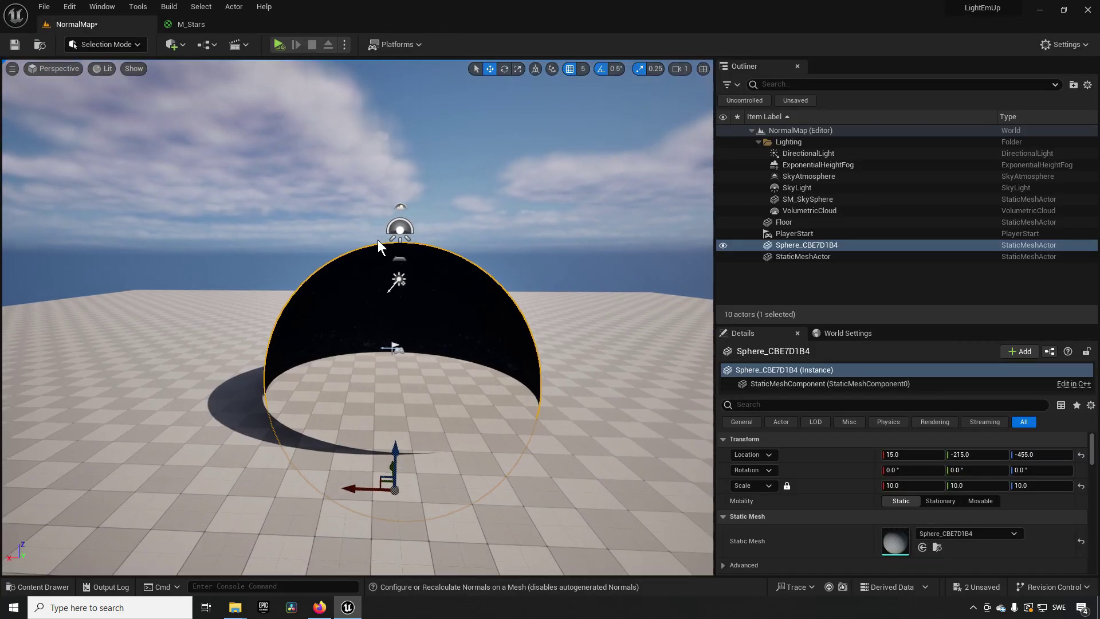
scroll(383, 240, "up", 2)
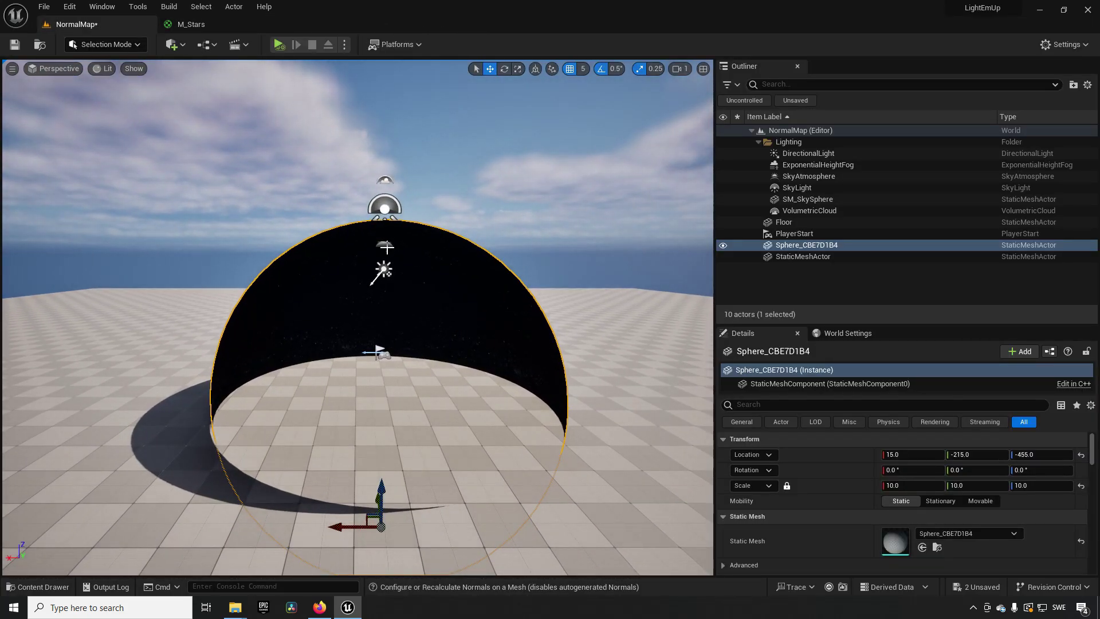